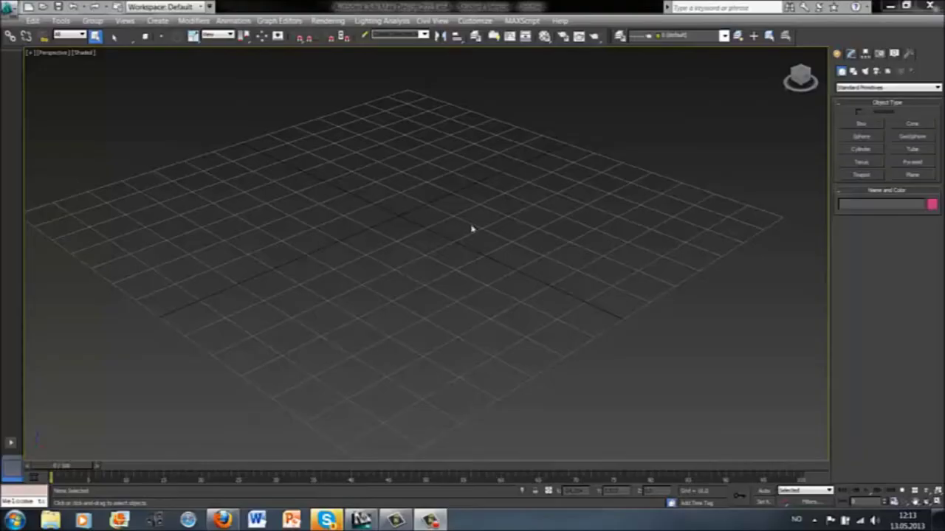
Orbit the Perspective viewport, then snap it to a straight top-down view of the empty grid
{"action": "mouse_move", "coordinate": [487, 206]}
{"action": "middle_mouse_down", "text": "alt"}
{"action": "mouse_move", "coordinate": [447, 232]}
{"action": "mouse_move", "coordinate": [461, 239]}
{"action": "middle_mouse_up", "text": "alt"}
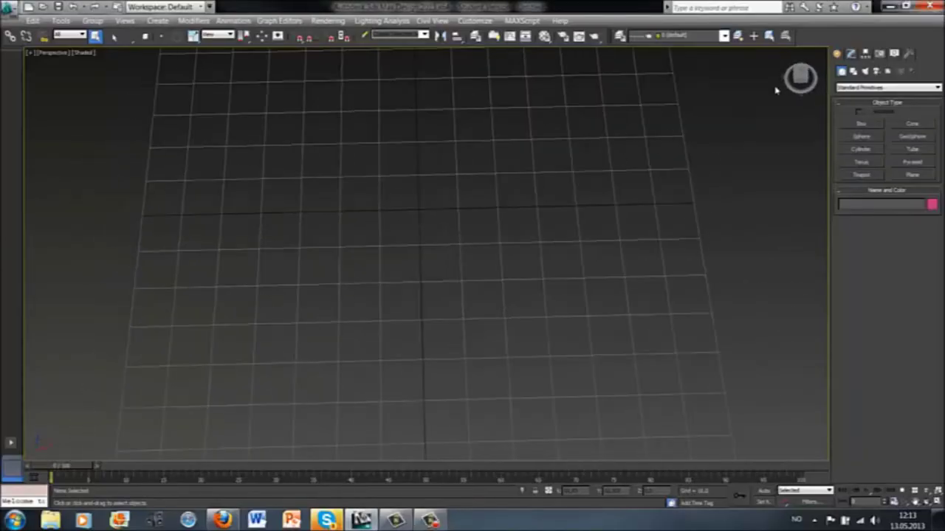
{"action": "left_click", "coordinate": [785, 52]}
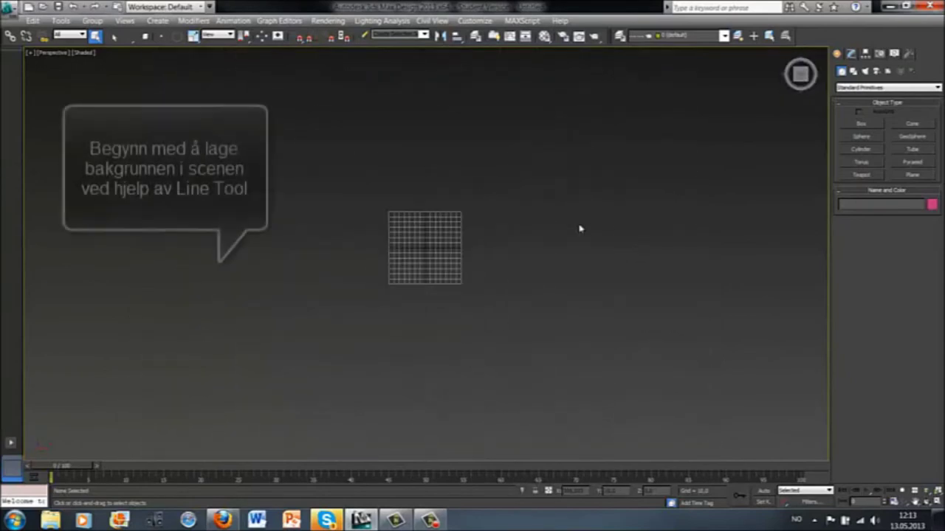
Draw a Line spline from a top point down to a bottom corner, then right to an end point
{"action": "left_click", "coordinate": [851, 54]}
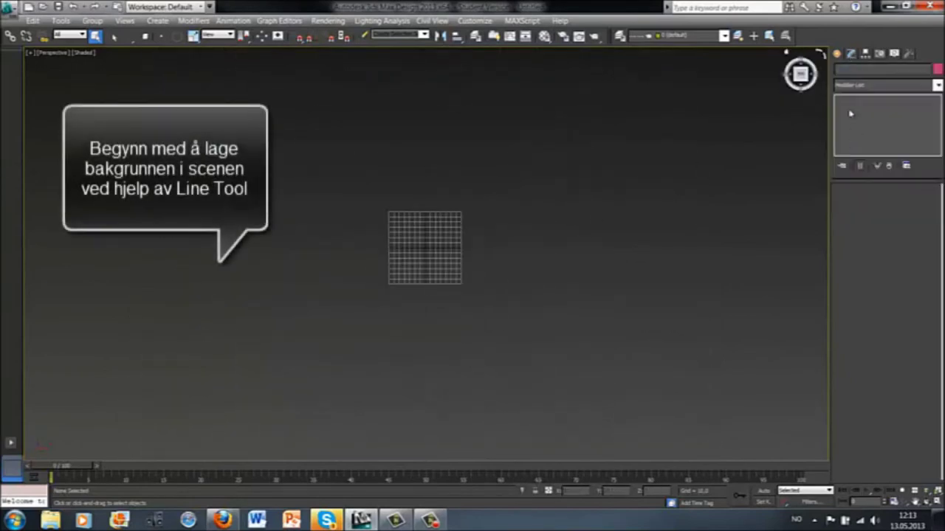
{"action": "left_click", "coordinate": [836, 54]}
{"action": "left_click", "coordinate": [853, 71]}
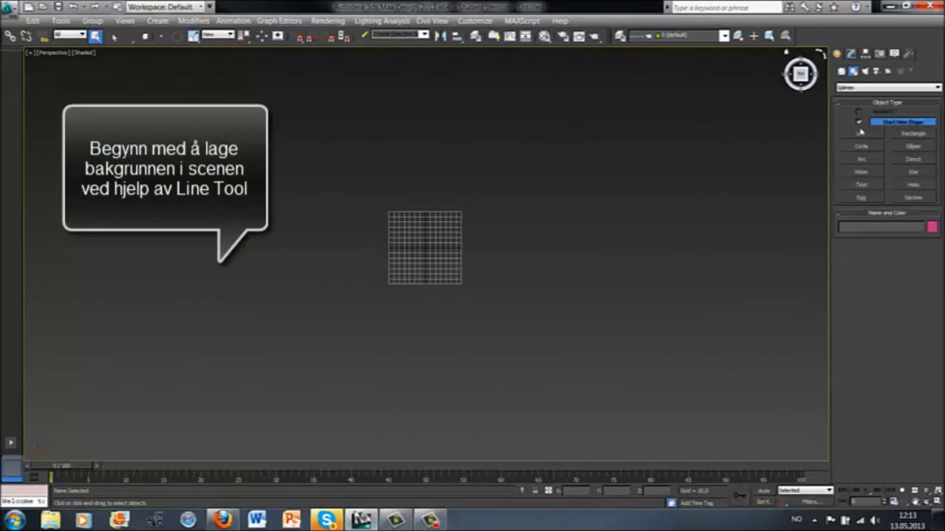
{"action": "left_click", "coordinate": [861, 135]}
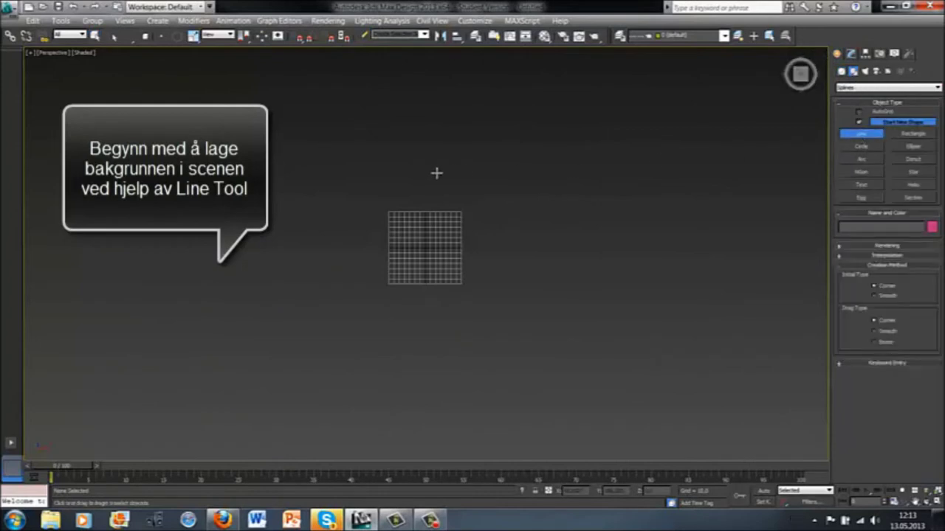
{"action": "left_click", "coordinate": [328, 150]}
{"action": "left_click", "coordinate": [327, 353]}
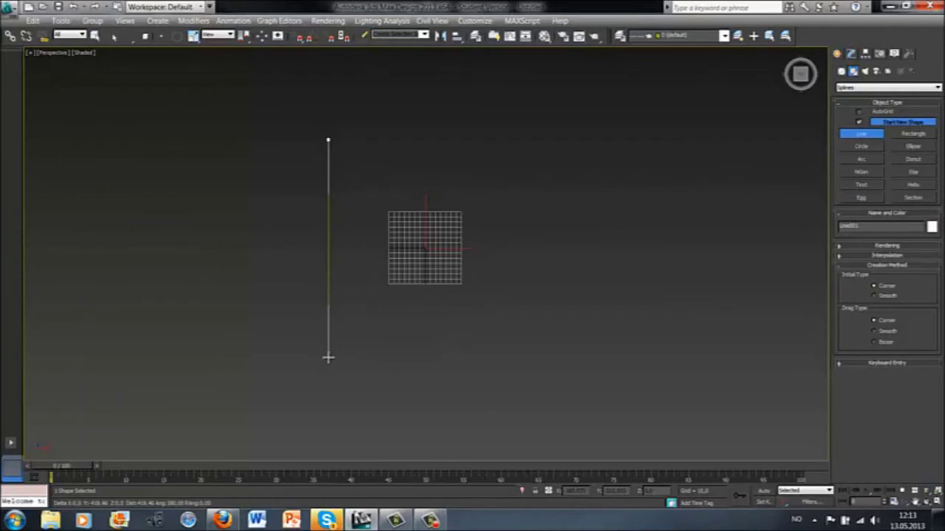
{"action": "left_click", "coordinate": [328, 358]}
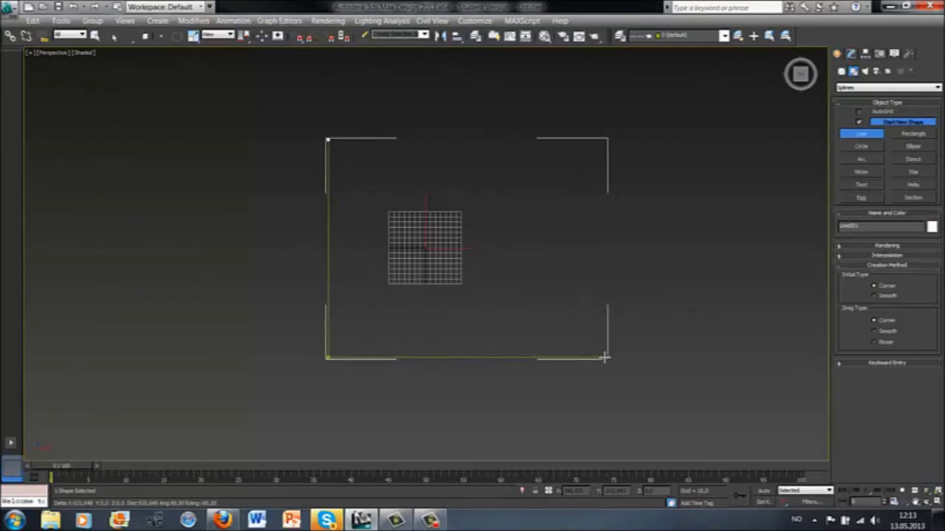
{"action": "left_click", "coordinate": [605, 359]}
{"action": "right_click", "coordinate": [613, 344]}
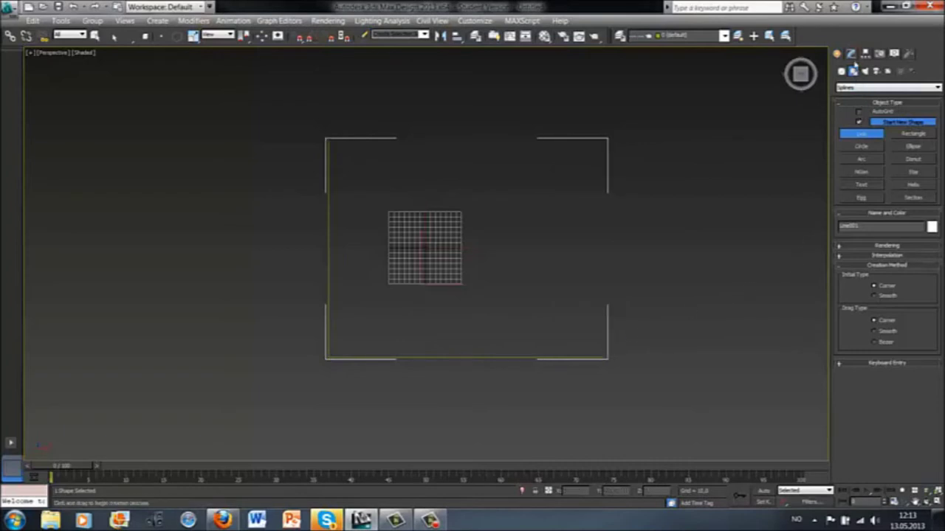
{"action": "left_click", "coordinate": [851, 57]}
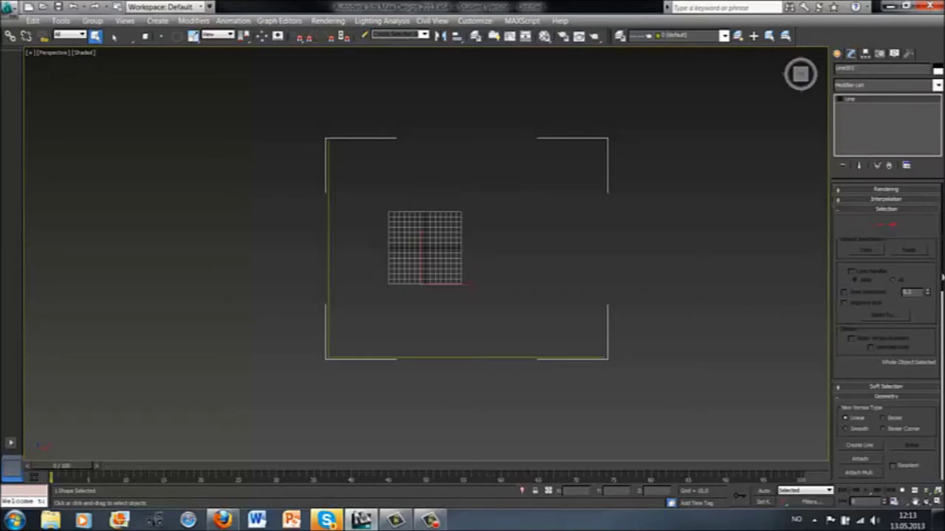
At Vertex level, select the line's bottom-left corner vertex and fillet it into a curve
{"action": "key", "text": "1"}
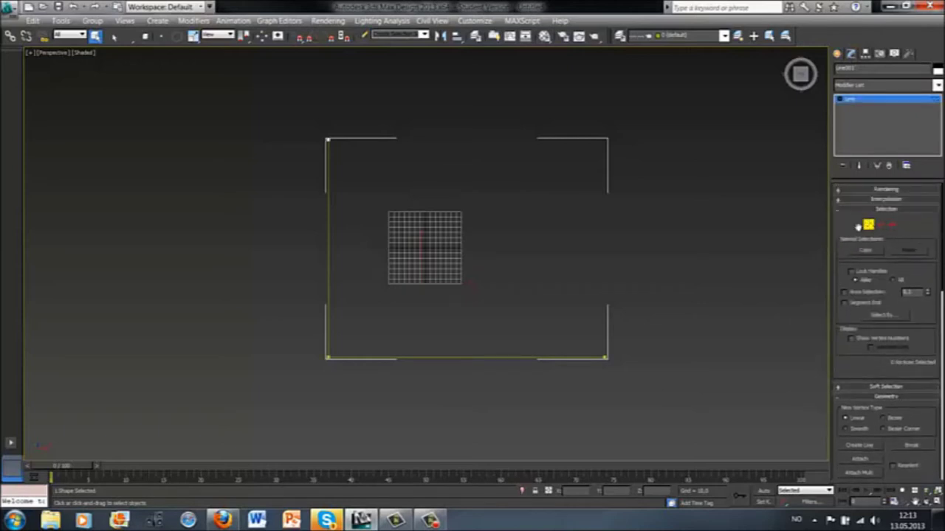
{"action": "left_click_drag", "start_coordinate": [360, 367], "coordinate": [291, 332]}
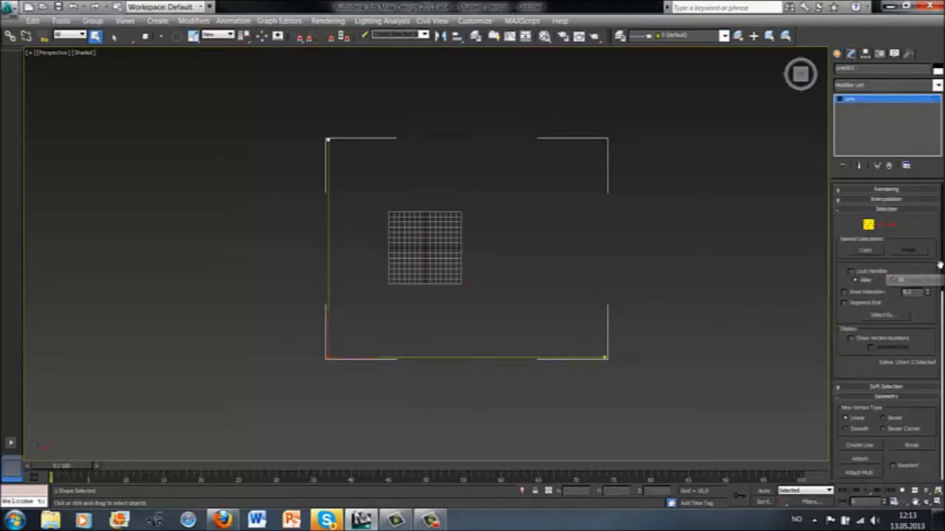
{"action": "left_click_drag", "start_coordinate": [940, 264], "coordinate": [941, 410]}
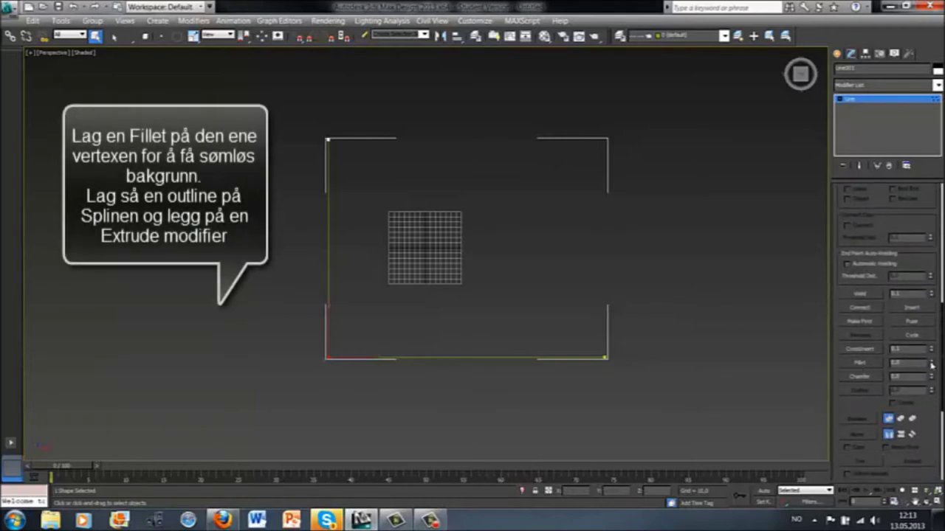
{"action": "left_click_drag", "start_coordinate": [931, 364], "coordinate": [927, 255]}
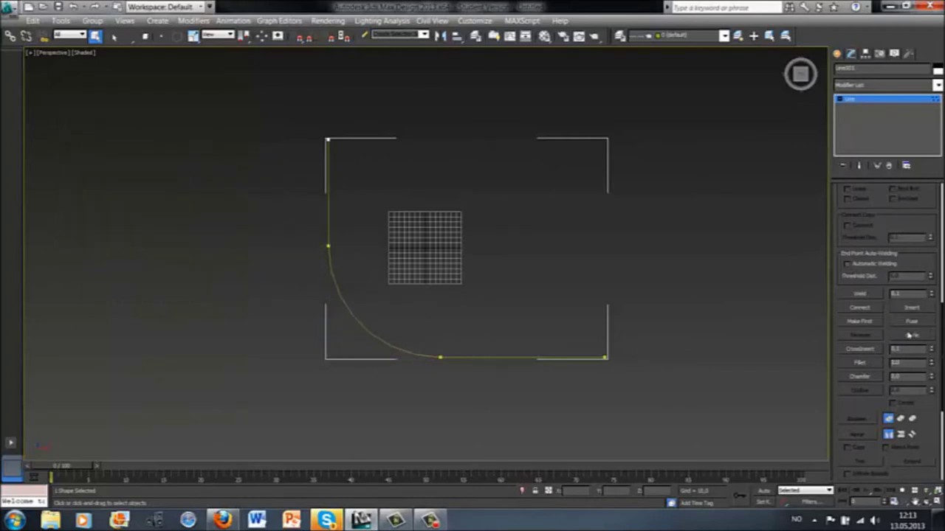
{"action": "scroll", "coordinate": [885, 325], "scroll_direction": "up", "scroll_amount": 3}
{"action": "scroll", "coordinate": [885, 325], "scroll_direction": "up", "scroll_amount": 3}
At Spline sub-object level, apply a small Outline to the curved line for a double-walled profile
{"action": "left_click", "coordinate": [869, 227]}
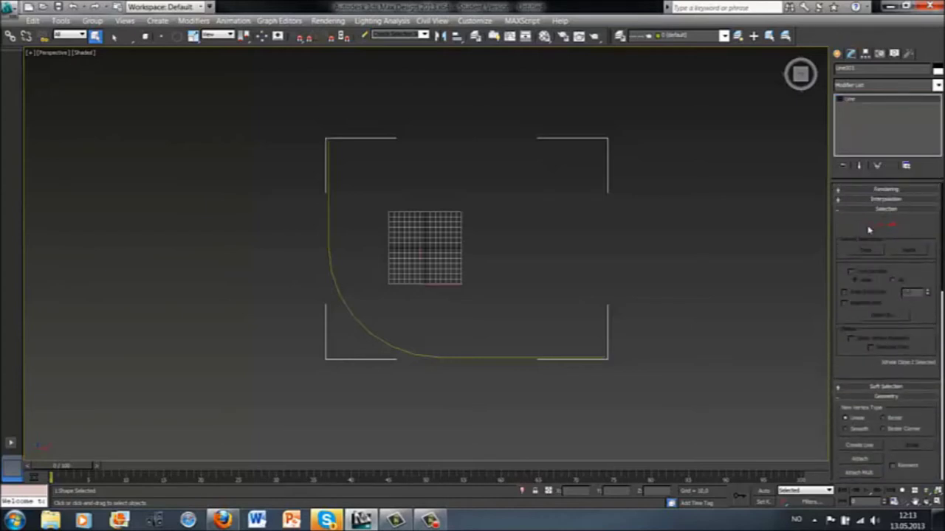
{"action": "left_click", "coordinate": [840, 101]}
{"action": "left_click", "coordinate": [892, 224]}
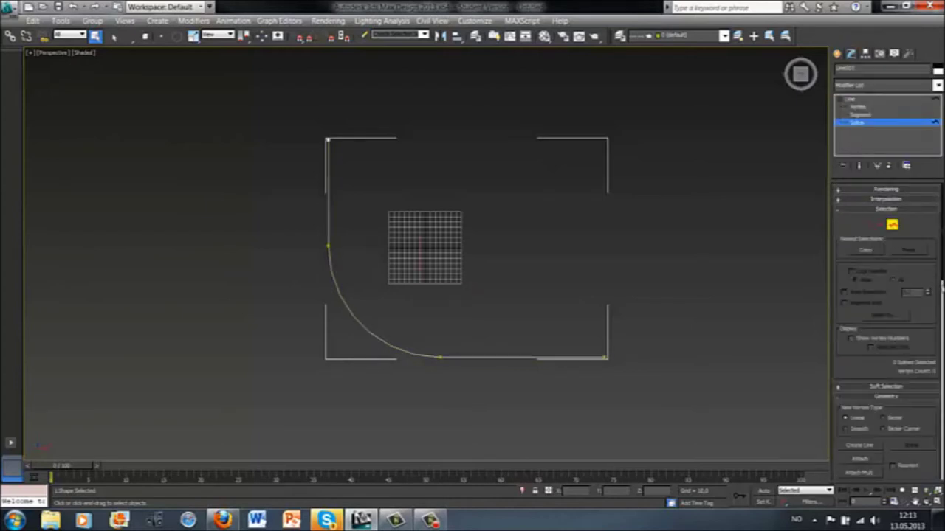
{"action": "scroll", "coordinate": [939, 373], "scroll_direction": "down", "scroll_amount": 2}
{"action": "scroll", "coordinate": [940, 373], "scroll_direction": "down", "scroll_amount": 2}
{"action": "scroll", "coordinate": [940, 374], "scroll_direction": "down", "scroll_amount": 2}
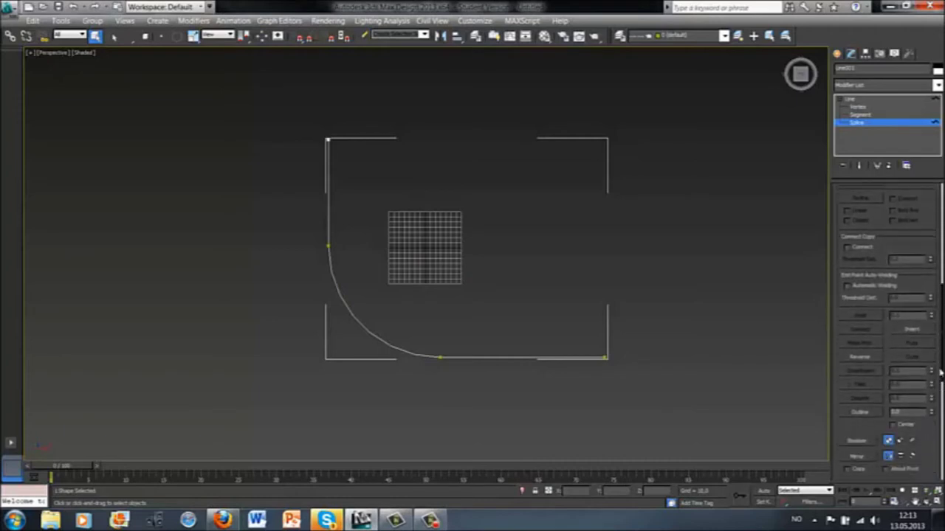
{"action": "scroll", "coordinate": [942, 379], "scroll_direction": "down", "scroll_amount": 1}
{"action": "scroll", "coordinate": [938, 380], "scroll_direction": "down", "scroll_amount": 1}
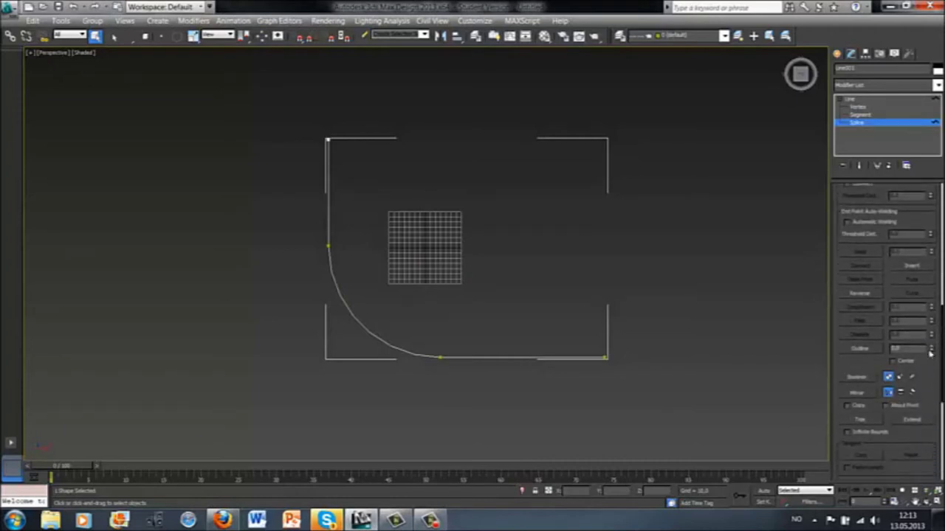
{"action": "left_click_drag", "start_coordinate": [932, 350], "coordinate": [931, 341]}
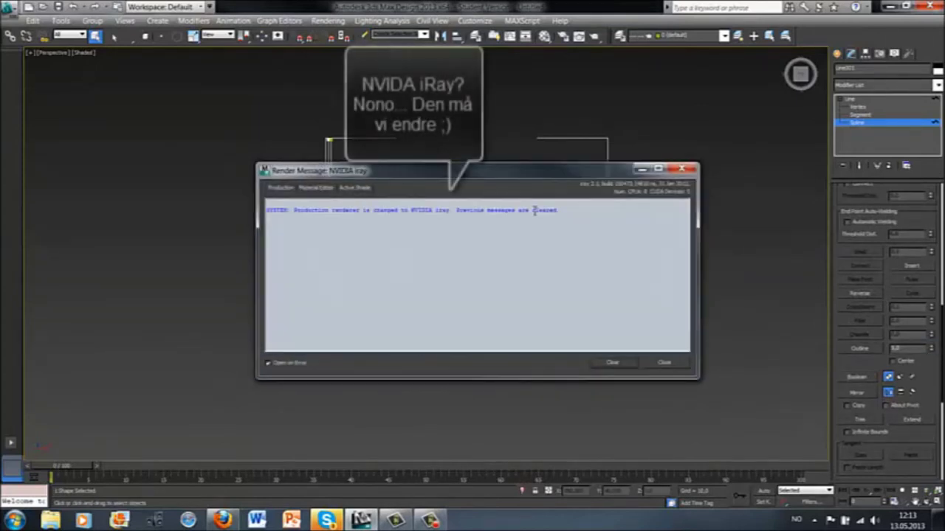
Close the Render Message window and leave the line's sub-object editing
{"action": "left_click", "coordinate": [613, 364]}
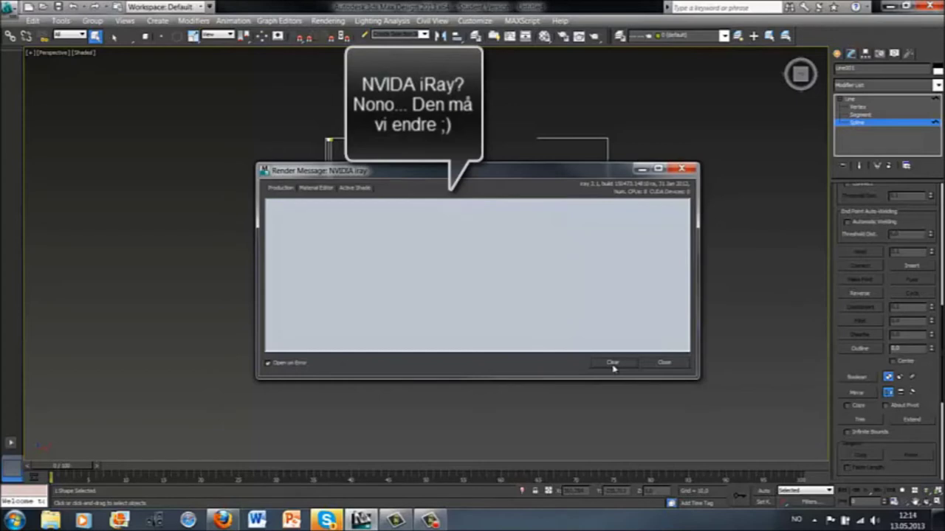
{"action": "left_click", "coordinate": [682, 169]}
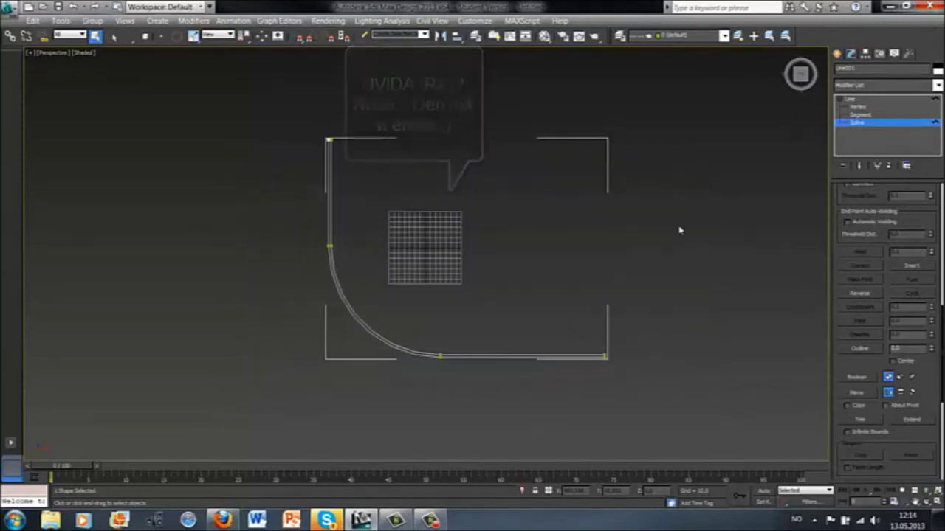
{"action": "left_click", "coordinate": [839, 99]}
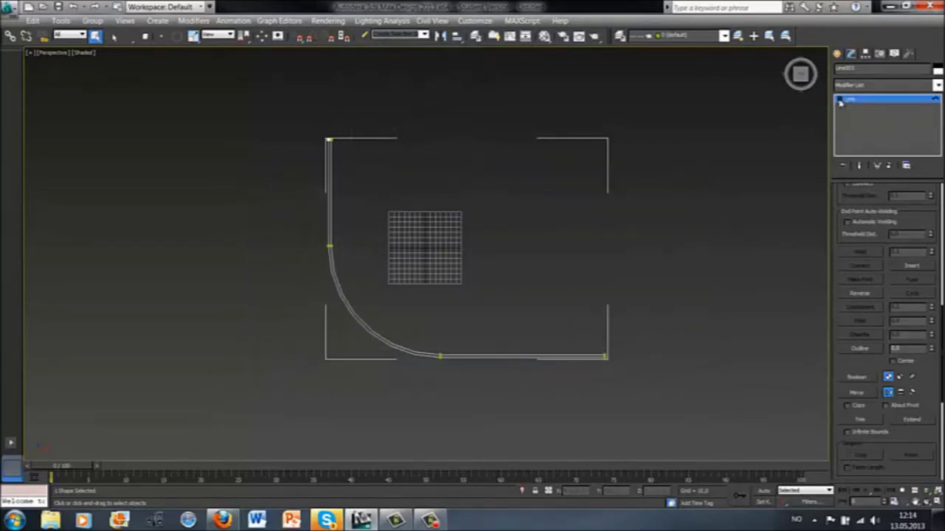
{"action": "left_click", "coordinate": [849, 102]}
{"action": "left_click", "coordinate": [937, 85]}
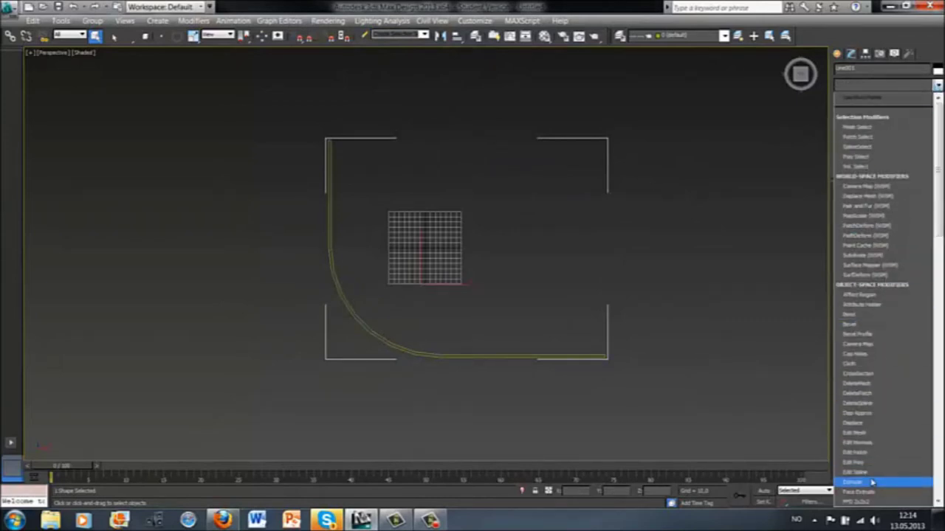
Apply an Extrude modifier to the outlined profile and drag its Amount up to a wide surface
{"action": "left_click", "coordinate": [856, 482]}
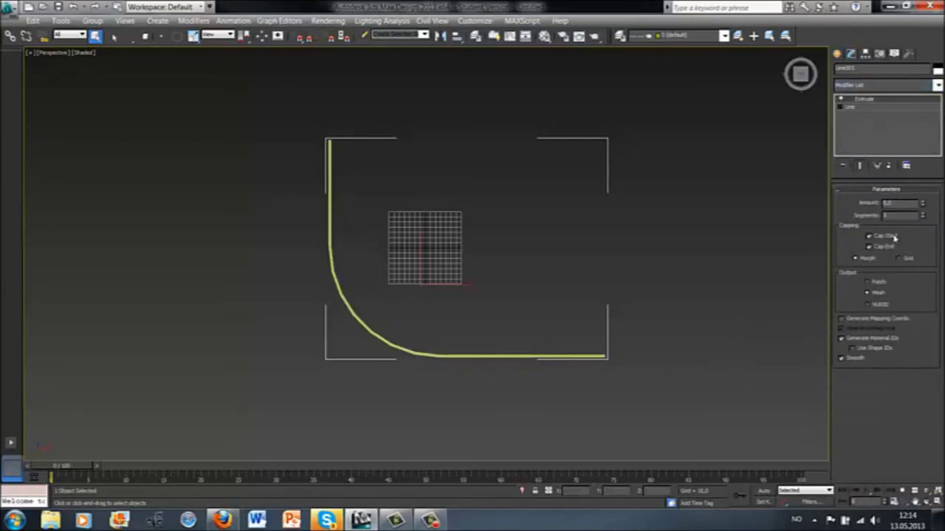
{"action": "mouse_move", "coordinate": [921, 209]}
{"action": "left_mouse_down"}
{"action": "mouse_move", "coordinate": [898, 42]}
{"action": "mouse_move", "coordinate": [905, 428]}
{"action": "mouse_move", "coordinate": [898, 29]}
{"action": "mouse_move", "coordinate": [898, 522]}
{"action": "left_mouse_up"}
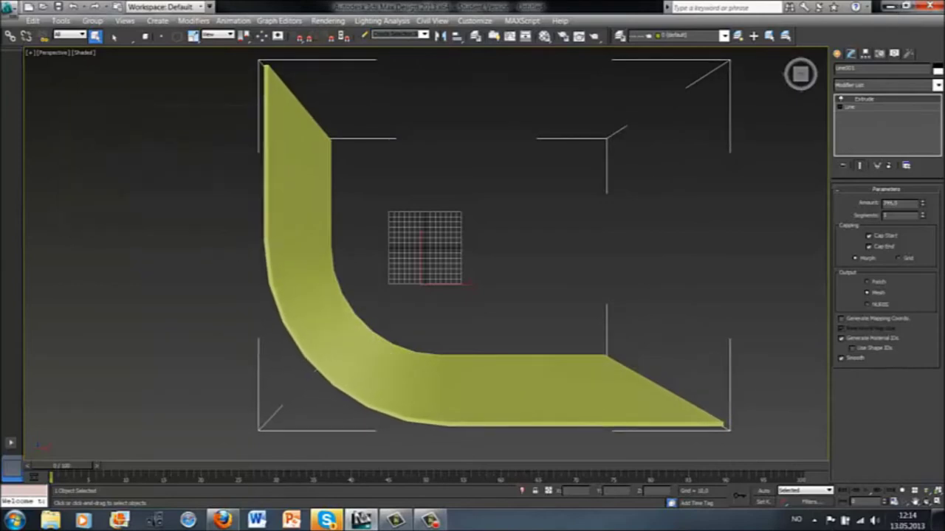
With Angle Snap on, rotate the extruded backdrop upright so its floor curves into a back wall
{"action": "left_click", "coordinate": [175, 37]}
{"action": "left_click", "coordinate": [313, 40]}
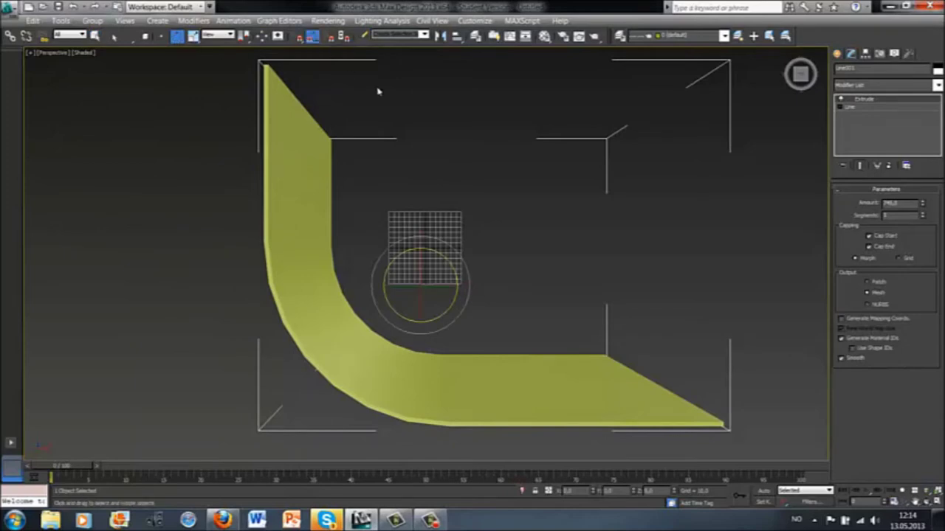
{"action": "middle_click_drag", "start_coordinate": [570, 175], "coordinate": [534, 222], "text": "alt"}
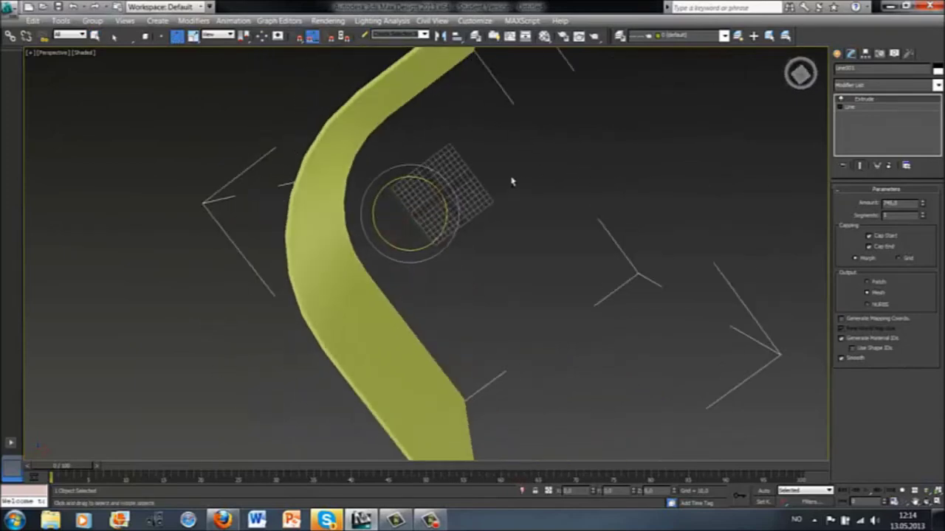
{"action": "middle_click_drag", "start_coordinate": [578, 261], "coordinate": [546, 213], "text": "alt"}
{"action": "mouse_move", "coordinate": [420, 279]}
{"action": "left_mouse_down"}
{"action": "mouse_move", "coordinate": [383, 256]}
{"action": "mouse_move", "coordinate": [378, 285]}
{"action": "left_mouse_up"}
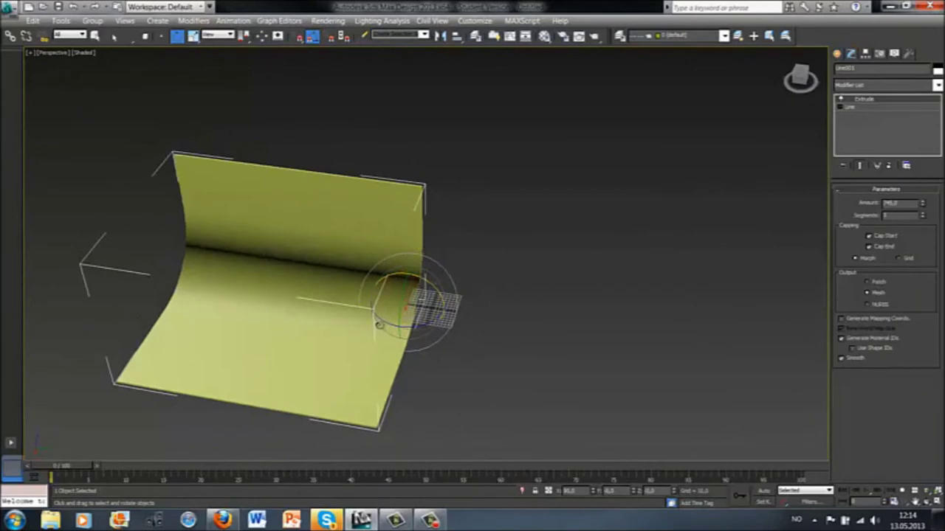
{"action": "middle_click_drag", "start_coordinate": [379, 323], "coordinate": [787, 192], "text": "alt"}
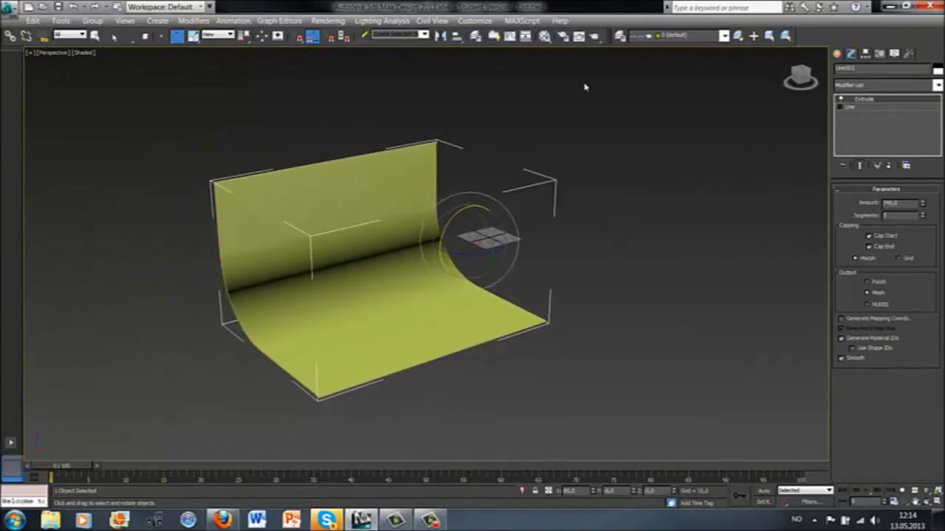
{"action": "left_click", "coordinate": [94, 36]}
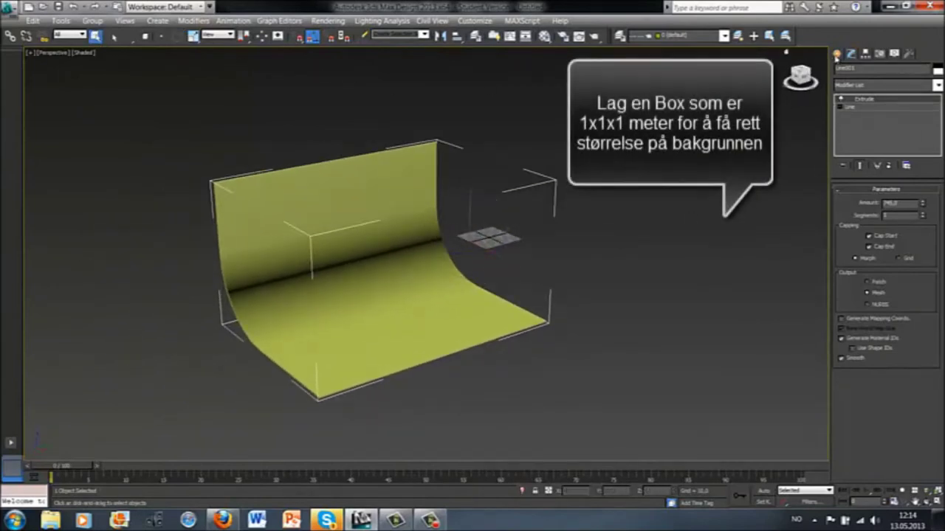
Create a box beside the backdrop and set its Length, Width and Height to 1000 each
{"action": "left_click", "coordinate": [836, 55]}
{"action": "left_click", "coordinate": [842, 71]}
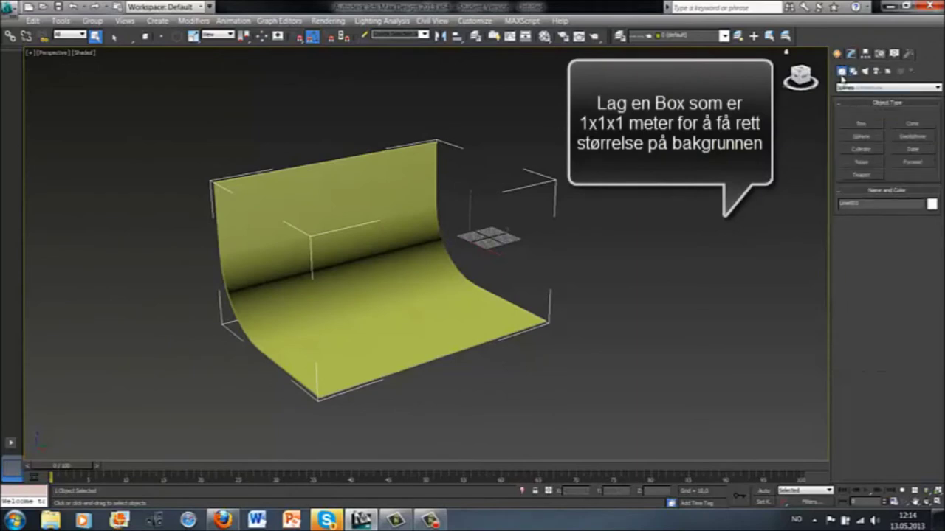
{"action": "left_click", "coordinate": [860, 123]}
{"action": "left_click_drag", "start_coordinate": [574, 321], "coordinate": [673, 334]}
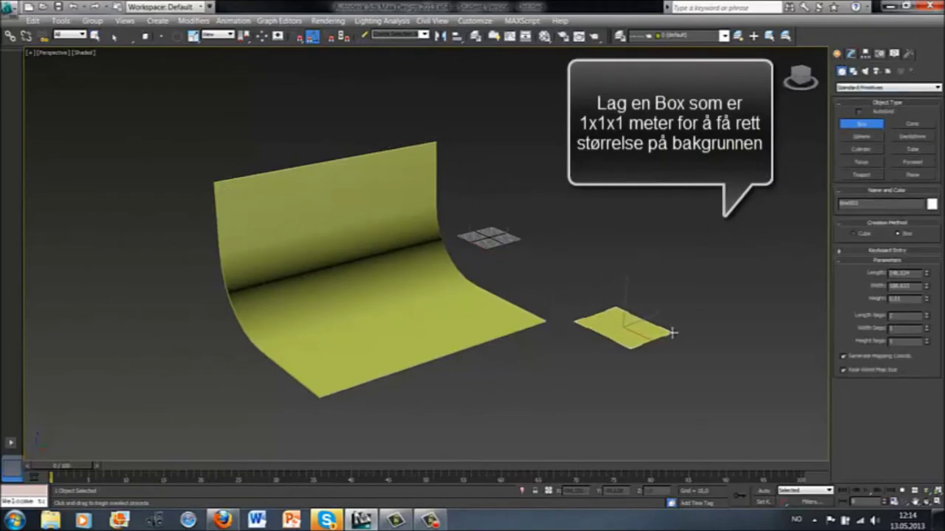
{"action": "left_click", "coordinate": [679, 279]}
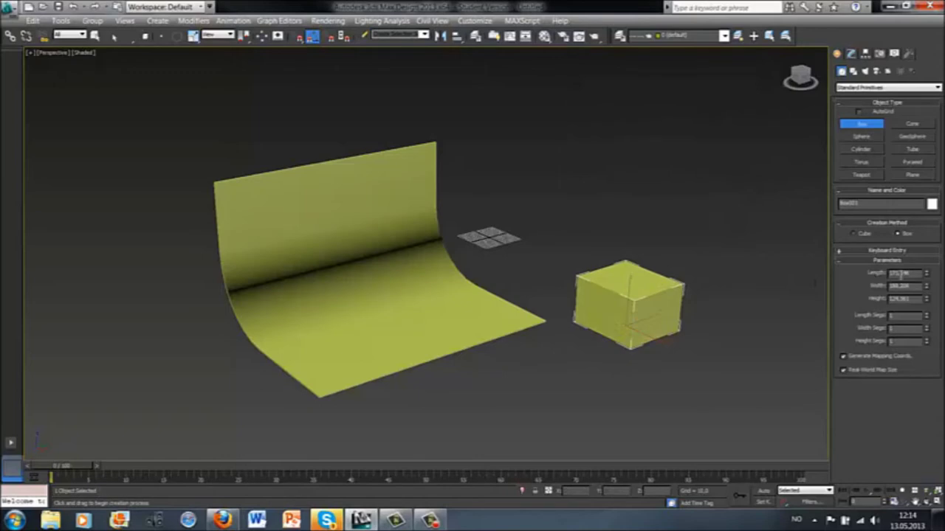
{"action": "type", "text": "1000"}
{"action": "key", "text": "Tab"}
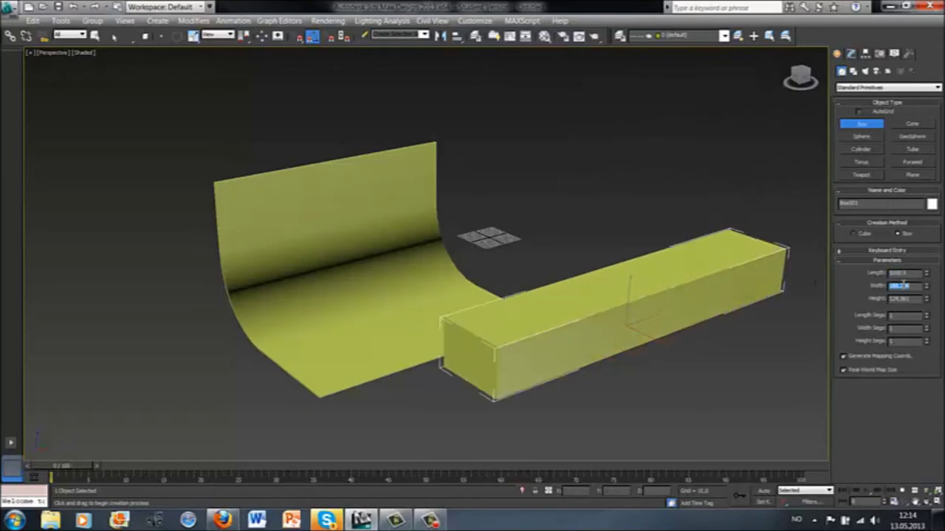
{"action": "type", "text": "1000"}
{"action": "key", "text": "Tab"}
{"action": "type", "text": "1000"}
{"action": "key", "text": "Tab"}
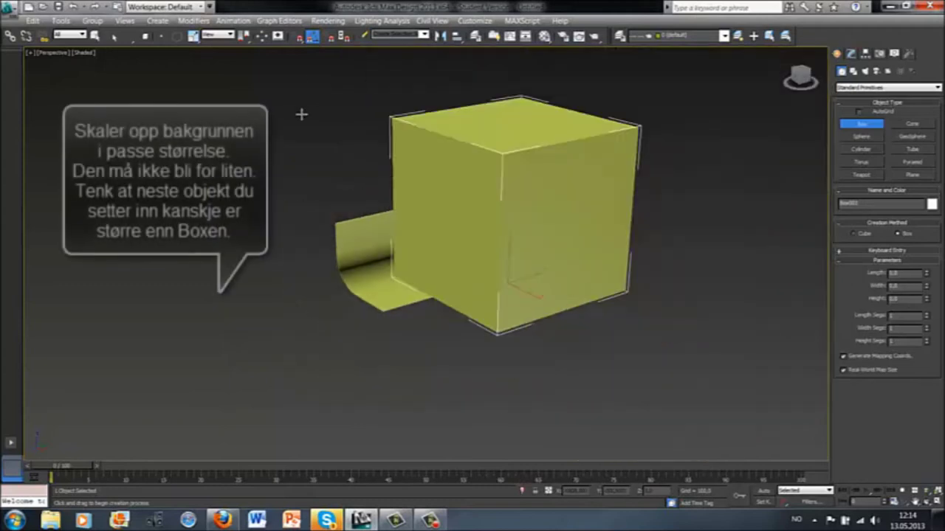
Select the curved backdrop and uniformly scale it up to many times the cube's size
{"action": "key", "text": "r"}
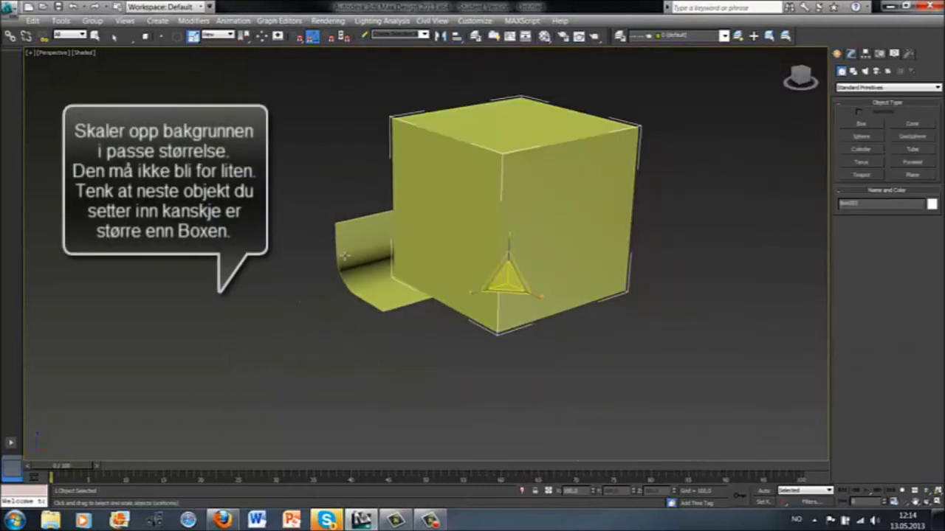
{"action": "left_click", "coordinate": [94, 36]}
{"action": "left_click", "coordinate": [384, 258]}
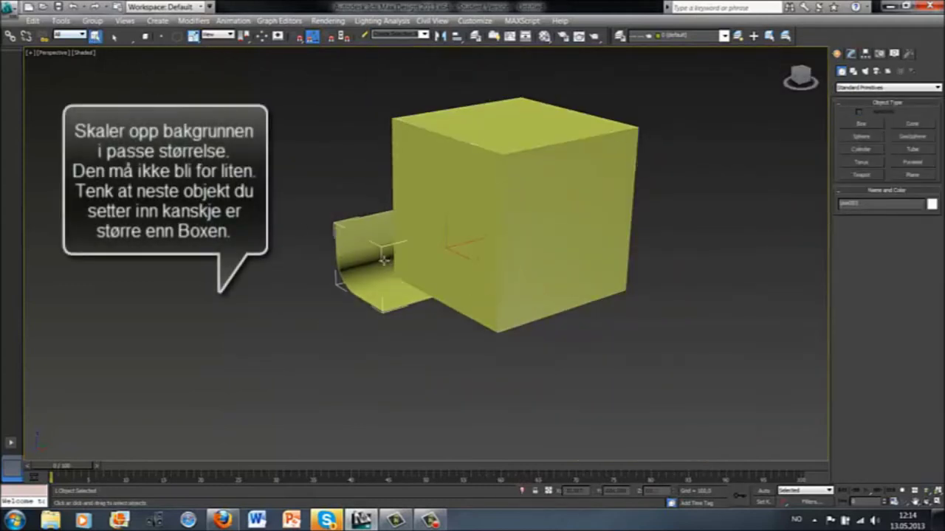
{"action": "key", "text": "r"}
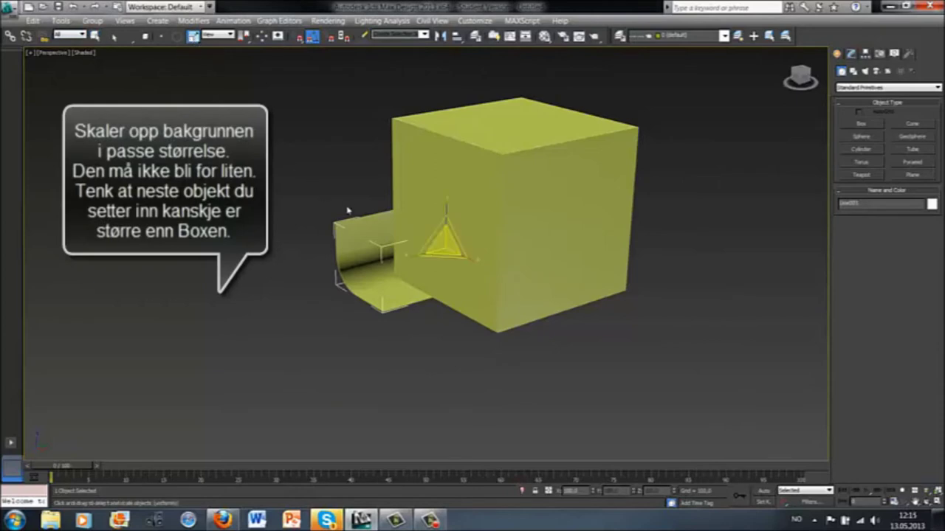
{"action": "scroll", "coordinate": [347, 210], "scroll_direction": "down", "scroll_amount": 4}
{"action": "scroll", "coordinate": [350, 209], "scroll_direction": "down", "scroll_amount": 2}
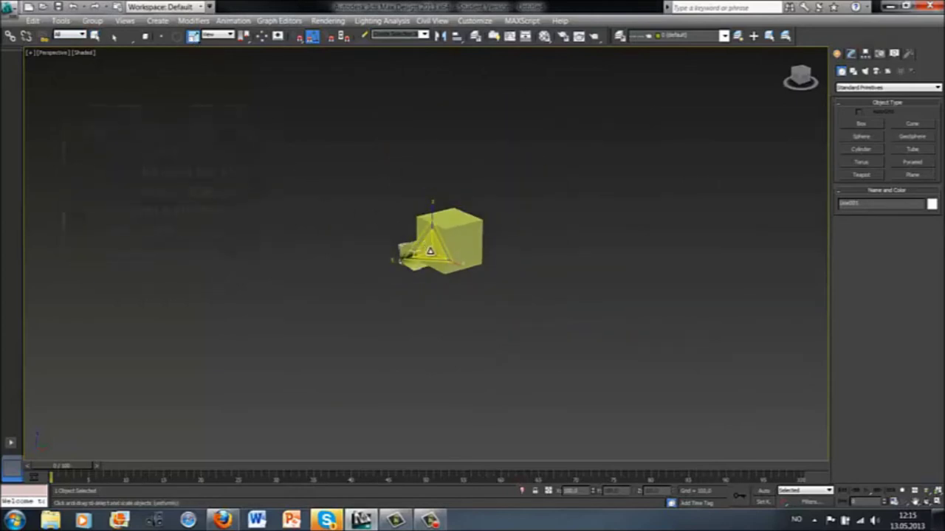
{"action": "left_click_drag", "start_coordinate": [430, 251], "coordinate": [437, 82]}
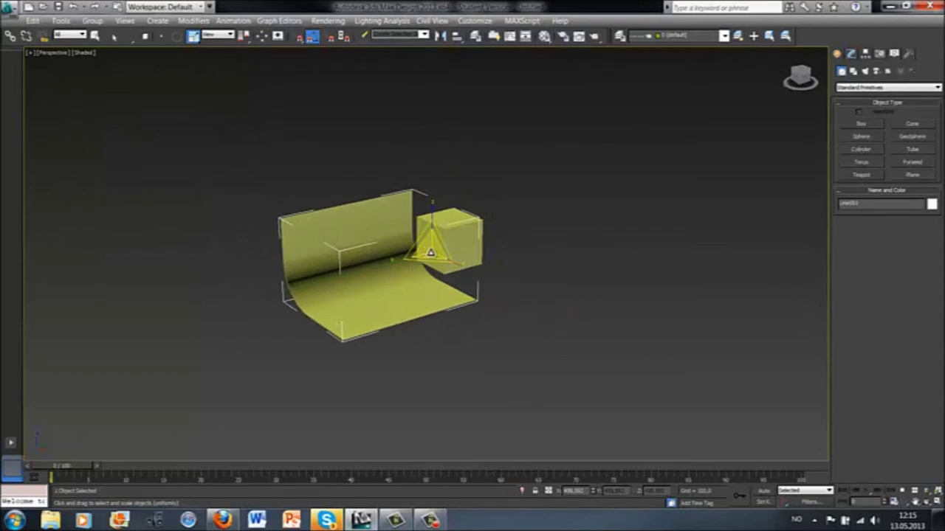
{"action": "left_click_drag", "start_coordinate": [430, 251], "coordinate": [461, 309]}
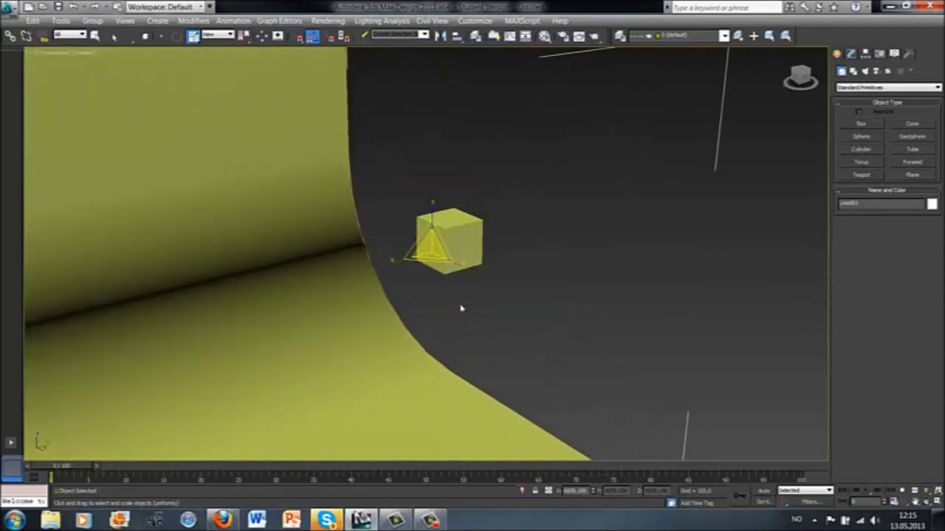
{"action": "key", "text": "z"}
{"action": "left_click_drag", "start_coordinate": [429, 254], "coordinate": [466, 296]}
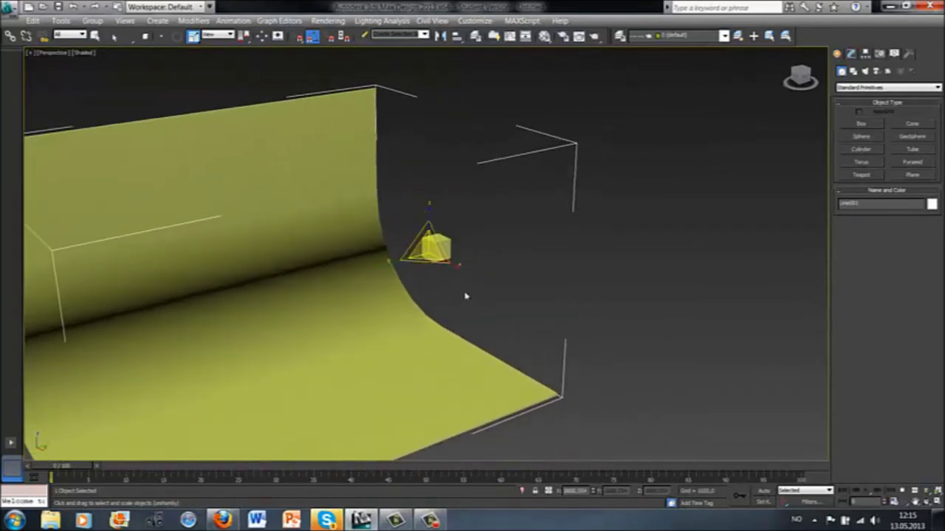
Zoom to fit the enlarged backdrop and delete the reference cube
{"action": "left_click", "coordinate": [95, 36]}
{"action": "key", "text": "z"}
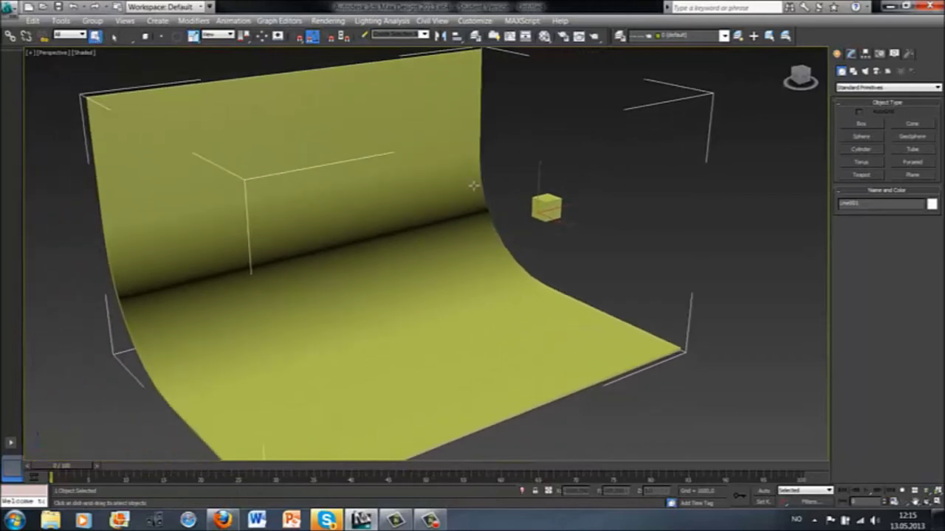
{"action": "mouse_move", "coordinate": [633, 242]}
{"action": "middle_mouse_down", "text": "alt"}
{"action": "mouse_move", "coordinate": [589, 251]}
{"action": "mouse_move", "coordinate": [658, 230]}
{"action": "mouse_move", "coordinate": [631, 239]}
{"action": "middle_mouse_up", "text": "alt"}
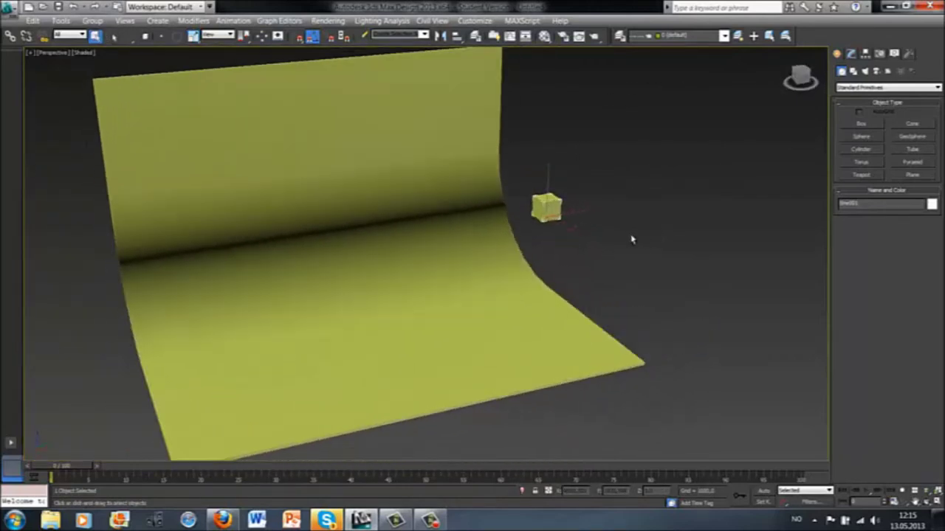
{"action": "key", "text": "Delete"}
{"action": "left_click", "coordinate": [463, 356]}
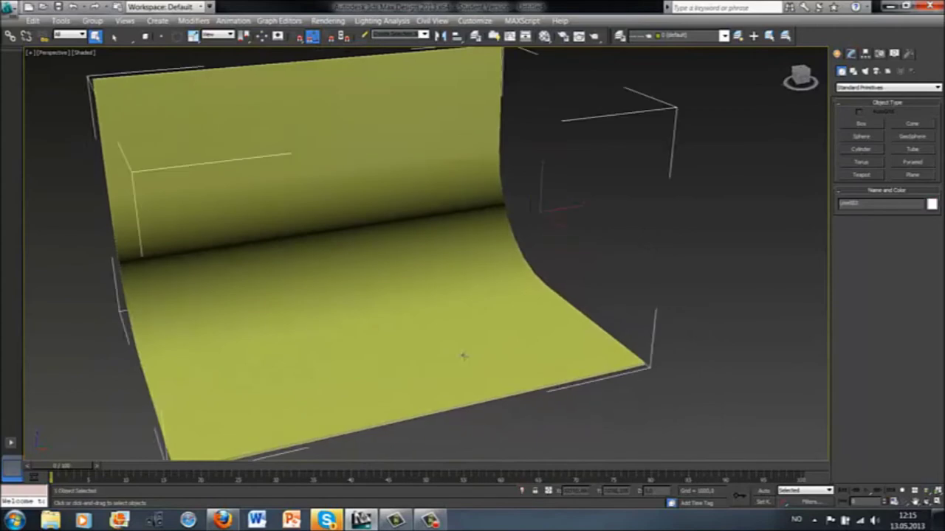
{"action": "mouse_move", "coordinate": [434, 352]}
{"action": "middle_mouse_down", "text": "alt"}
{"action": "mouse_move", "coordinate": [485, 329]}
{"action": "mouse_move", "coordinate": [479, 343]}
{"action": "middle_mouse_up", "text": "alt"}
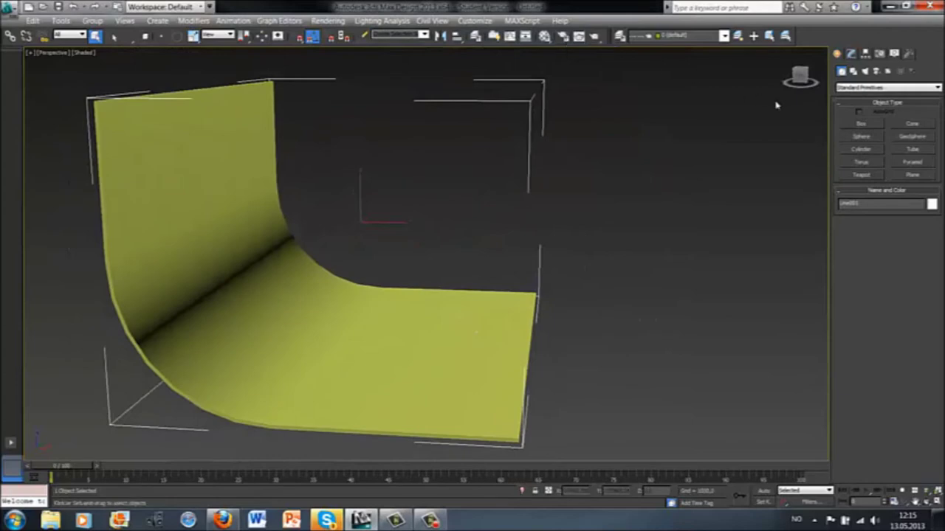
{"action": "left_click", "coordinate": [562, 35]}
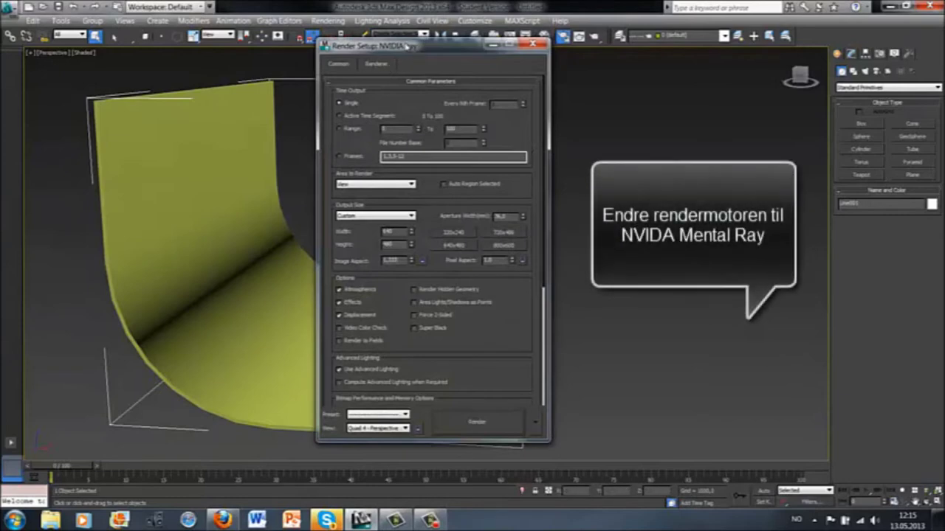
In Render Setup, assign NVIDIA mental ray as the Production renderer and close the dialog
{"action": "left_click_drag", "start_coordinate": [543, 157], "coordinate": [551, 339]}
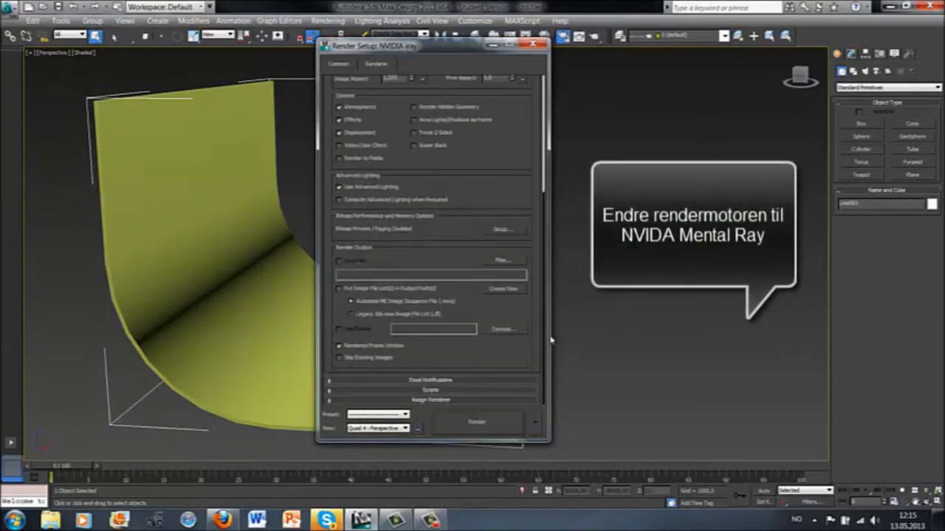
{"action": "left_click", "coordinate": [428, 400]}
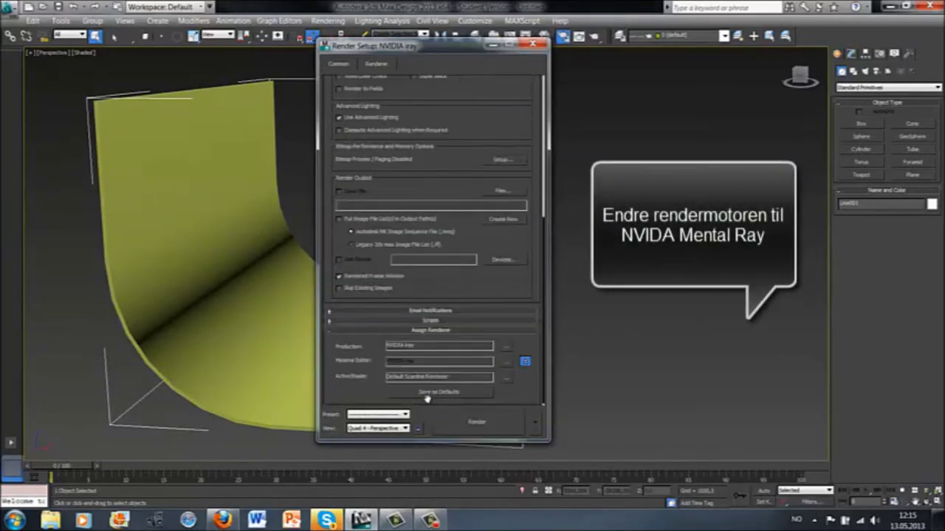
{"action": "left_click", "coordinate": [505, 346]}
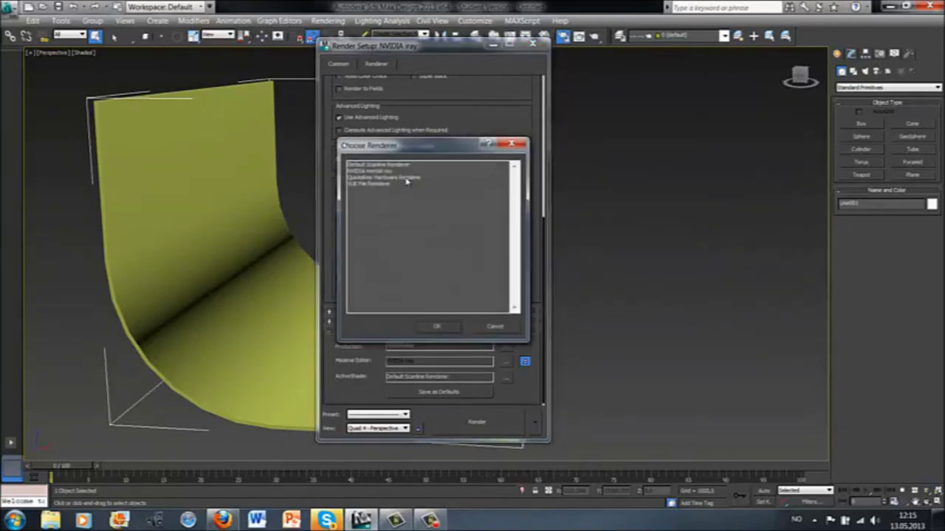
{"action": "left_click", "coordinate": [378, 172]}
{"action": "left_click", "coordinate": [436, 327]}
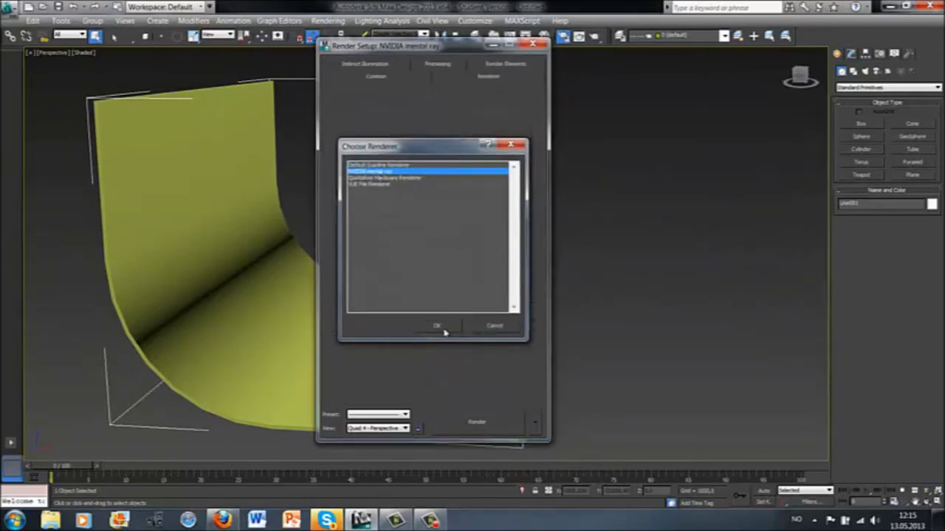
{"action": "left_click", "coordinate": [532, 46]}
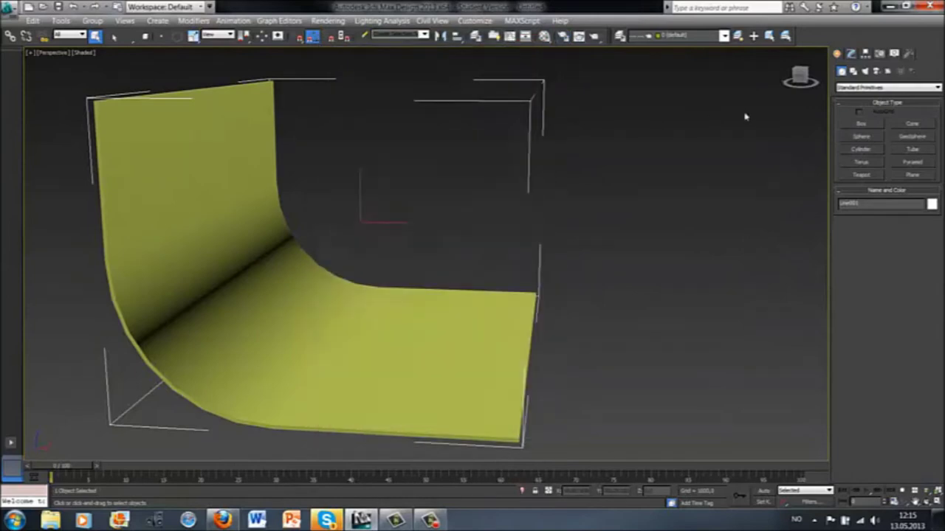
Create a teapot on the backdrop floor with AutoGrid, then zoom and pan to frame it
{"action": "left_click", "coordinate": [865, 175]}
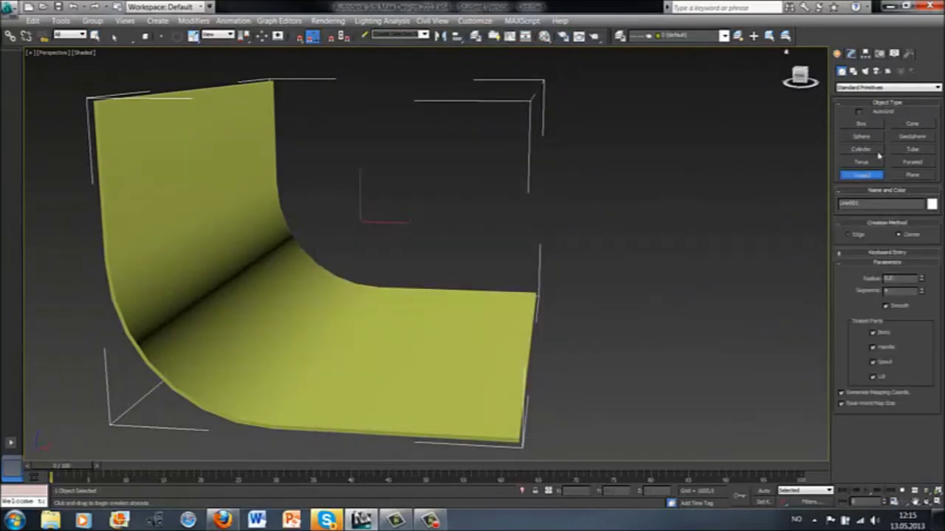
{"action": "left_click", "coordinate": [860, 112]}
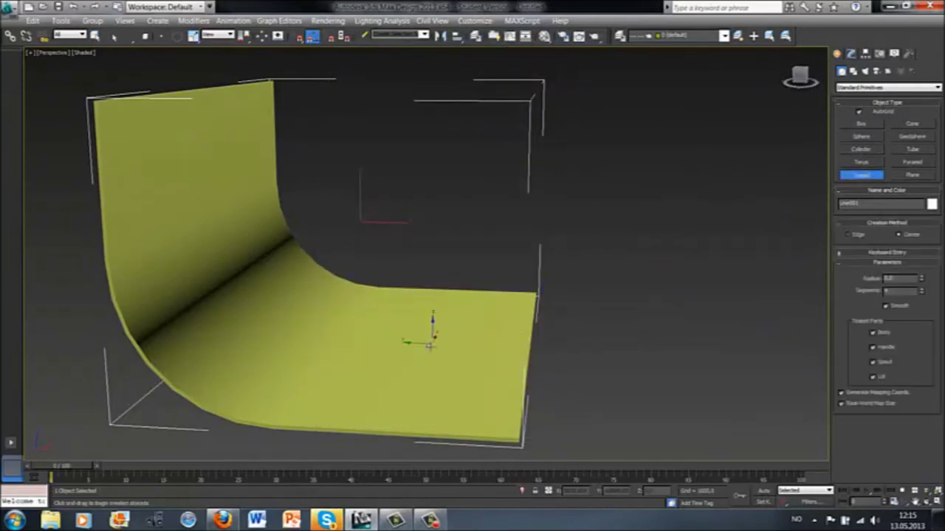
{"action": "left_click", "coordinate": [437, 339]}
{"action": "left_click_drag", "start_coordinate": [437, 340], "coordinate": [445, 344]}
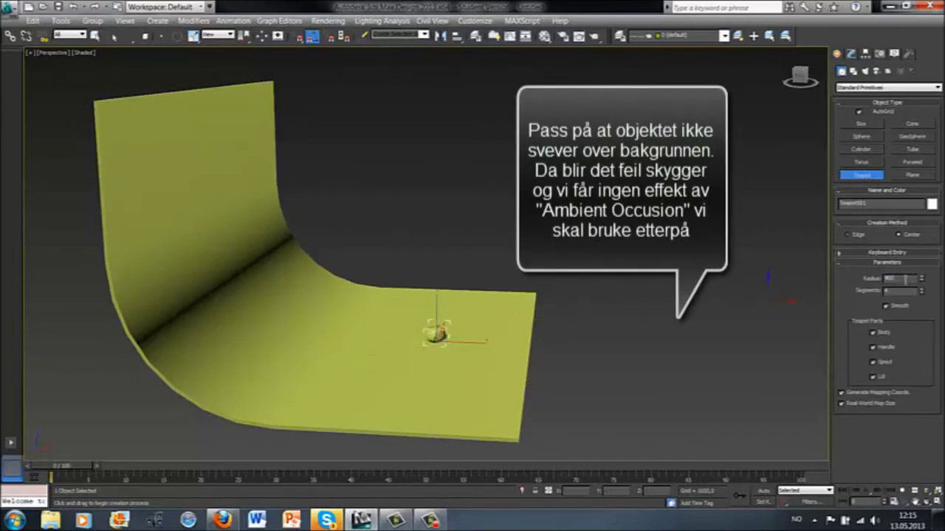
{"action": "mouse_move", "coordinate": [561, 302]}
{"action": "middle_mouse_down", "text": "alt"}
{"action": "mouse_move", "coordinate": [485, 306]}
{"action": "mouse_move", "coordinate": [468, 331]}
{"action": "middle_mouse_up", "text": "alt"}
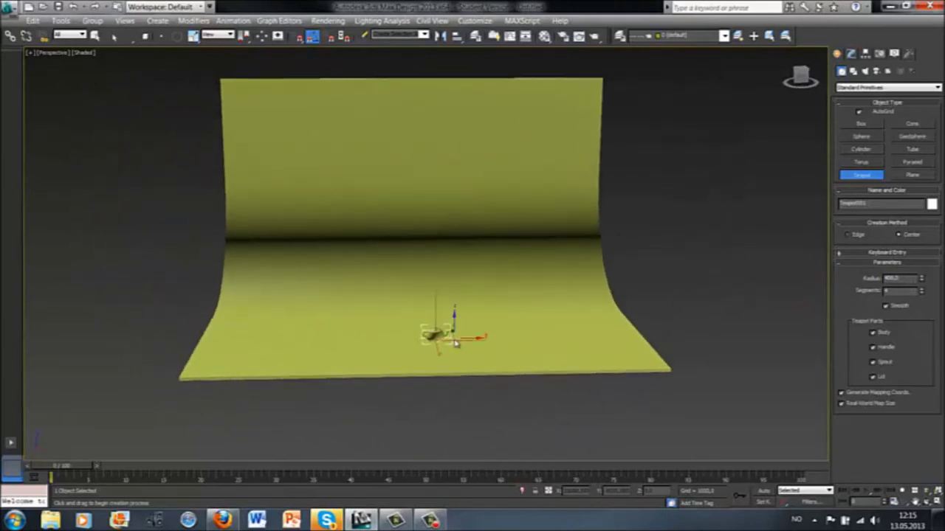
{"action": "scroll", "coordinate": [456, 332], "scroll_direction": "up", "scroll_amount": 5}
{"action": "middle_click_drag", "start_coordinate": [457, 327], "coordinate": [448, 200]}
{"action": "scroll", "coordinate": [453, 180], "scroll_direction": "up", "scroll_amount": 2}
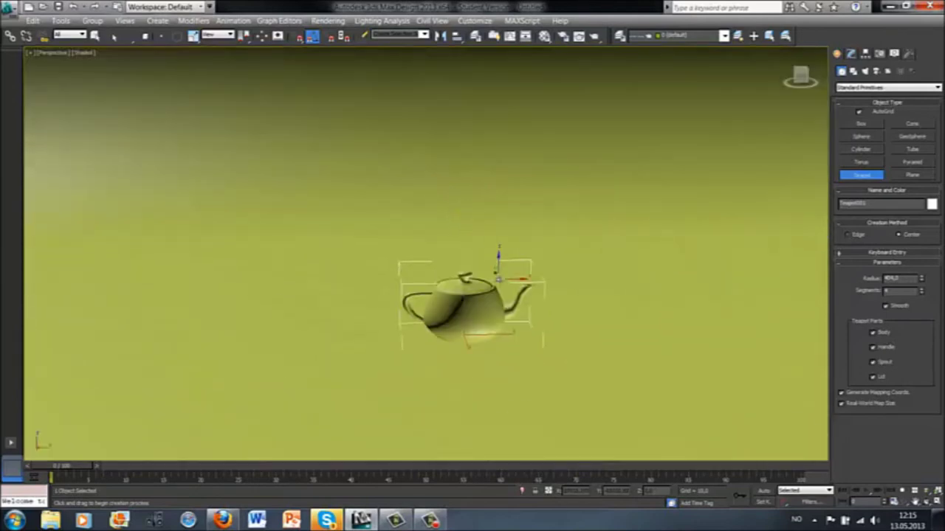
{"action": "scroll", "coordinate": [498, 279], "scroll_direction": "up", "scroll_amount": 3}
{"action": "middle_click_drag", "start_coordinate": [533, 296], "coordinate": [491, 268]}
{"action": "scroll", "coordinate": [455, 258], "scroll_direction": "up", "scroll_amount": 1}
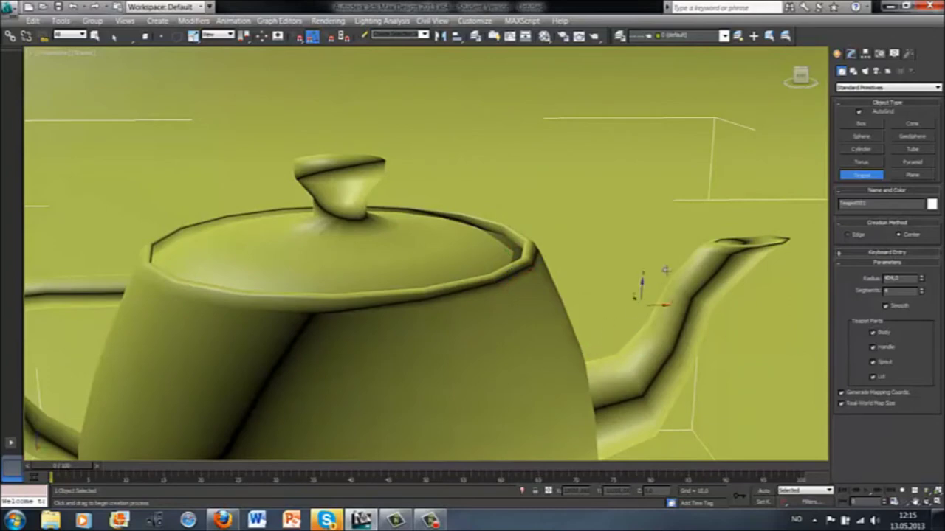
Raise the teapot's Segments value for a smoother surface
{"action": "left_click", "coordinate": [921, 290]}
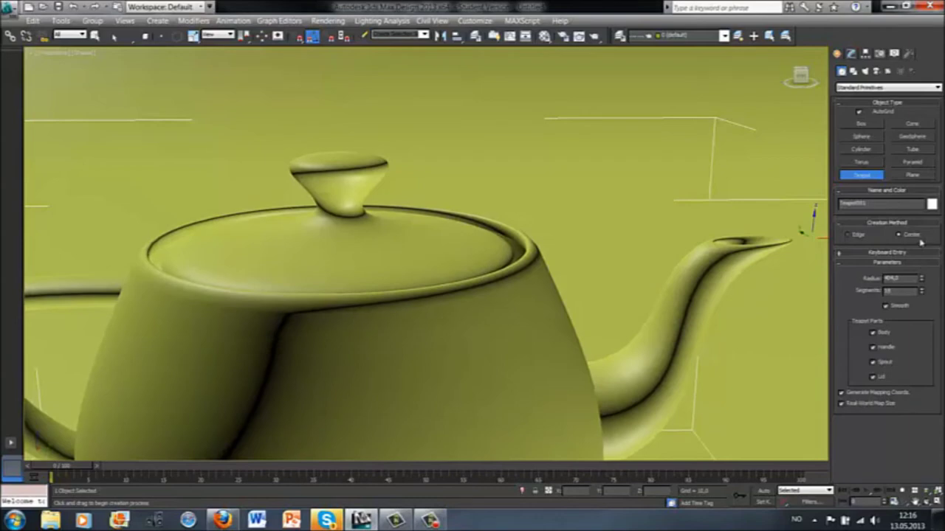
{"action": "scroll", "coordinate": [608, 264], "scroll_direction": "down", "scroll_amount": 6}
{"action": "scroll", "coordinate": [608, 264], "scroll_direction": "up", "scroll_amount": 3}
{"action": "scroll", "coordinate": [608, 265], "scroll_direction": "down", "scroll_amount": 2}
{"action": "scroll", "coordinate": [608, 264], "scroll_direction": "down", "scroll_amount": 2}
{"action": "middle_click_drag", "start_coordinate": [608, 266], "coordinate": [546, 293], "text": "alt"}
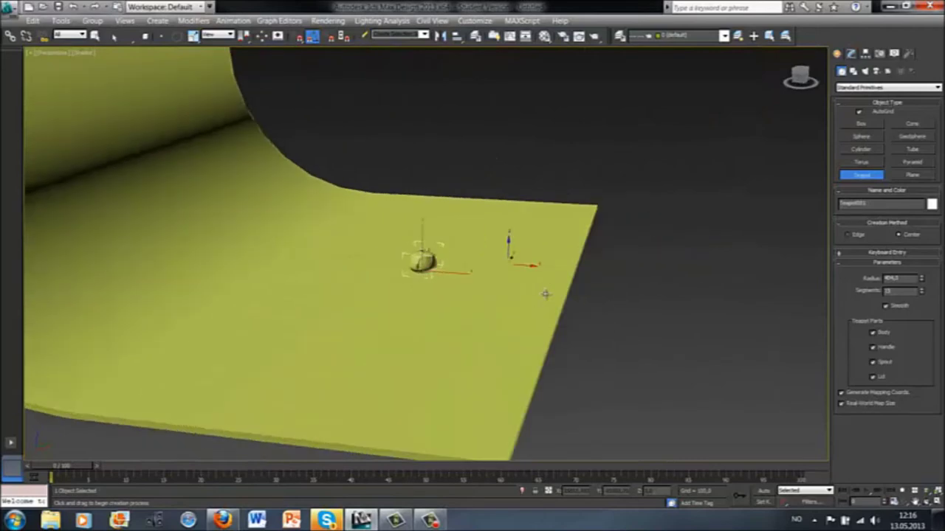
Slide the teapot left along its X axis across the backdrop floor
{"action": "left_click", "coordinate": [162, 37]}
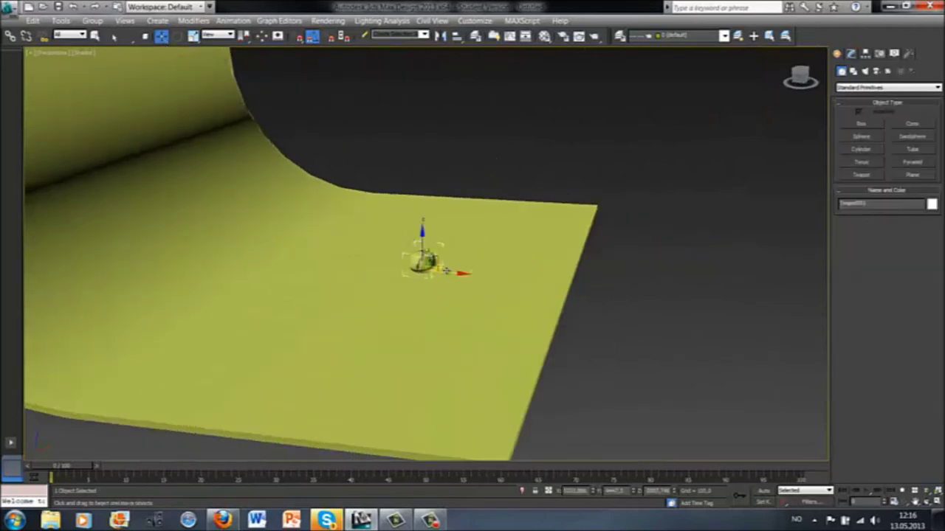
{"action": "middle_click_drag", "start_coordinate": [450, 273], "coordinate": [458, 264], "text": "alt"}
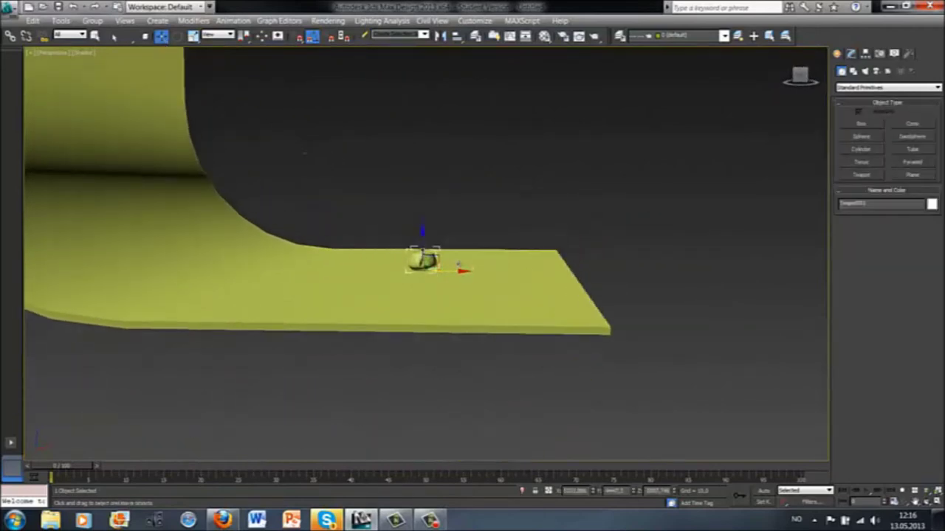
{"action": "left_click_drag", "start_coordinate": [455, 270], "coordinate": [406, 270]}
{"action": "mouse_move", "coordinate": [443, 268]}
{"action": "middle_mouse_down", "text": "alt"}
{"action": "mouse_move", "coordinate": [516, 278]}
{"action": "mouse_move", "coordinate": [465, 285]}
{"action": "middle_mouse_up", "text": "alt"}
Zoom in and orbit to a close, slightly elevated view of the teapot against the backdrop
{"action": "scroll", "coordinate": [391, 264], "scroll_direction": "up", "scroll_amount": 5}
{"action": "mouse_move", "coordinate": [394, 264]}
{"action": "middle_mouse_down"}
{"action": "mouse_move", "coordinate": [569, 310]}
{"action": "mouse_move", "coordinate": [563, 284]}
{"action": "mouse_move", "coordinate": [517, 268]}
{"action": "middle_mouse_up"}
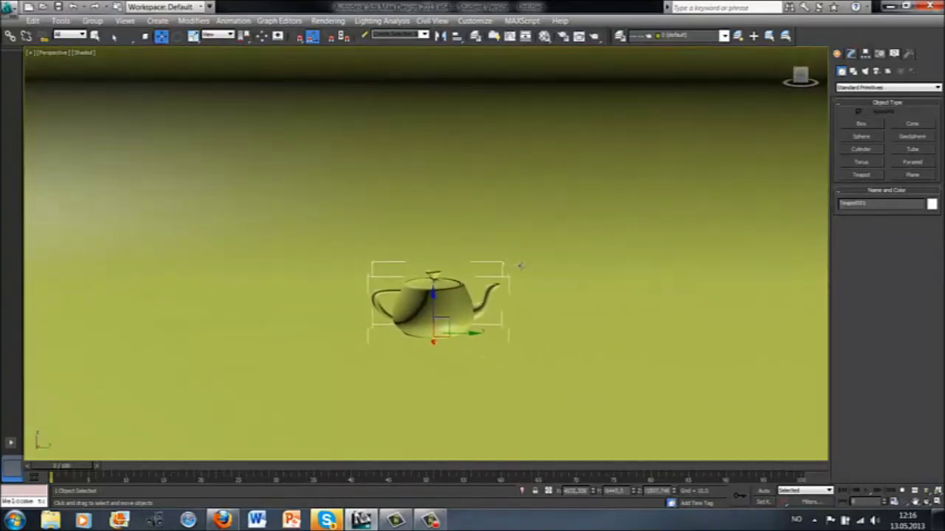
{"action": "scroll", "coordinate": [519, 272], "scroll_direction": "up", "scroll_amount": 3}
{"action": "mouse_move", "coordinate": [580, 297]}
{"action": "middle_mouse_down", "text": "alt"}
{"action": "mouse_move", "coordinate": [576, 273]}
{"action": "mouse_move", "coordinate": [569, 310]}
{"action": "mouse_move", "coordinate": [549, 274]}
{"action": "mouse_move", "coordinate": [556, 281]}
{"action": "mouse_move", "coordinate": [327, 173]}
{"action": "middle_mouse_up", "text": "alt"}
{"action": "left_click", "coordinate": [124, 20]}
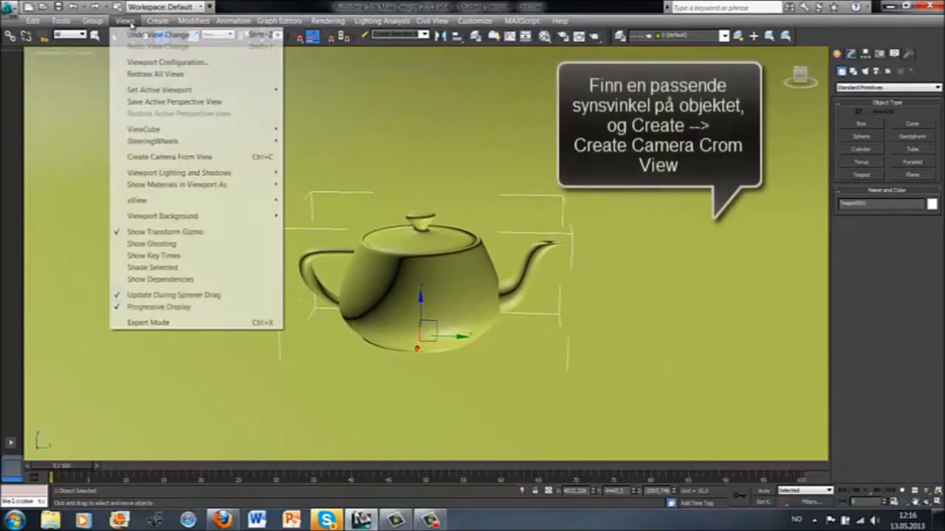
Create Camera001 from the close-up teapot view, then return to a zoomed-out Perspective view
{"action": "left_click", "coordinate": [157, 19]}
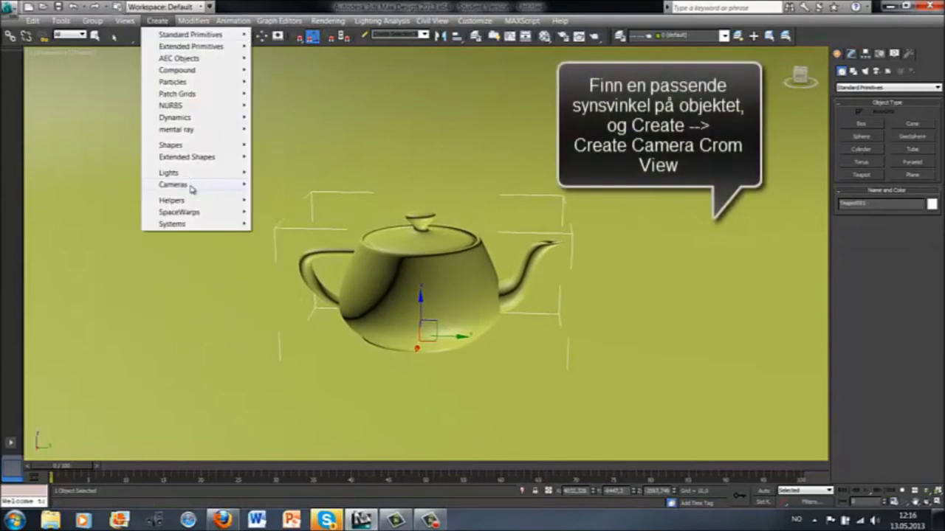
{"action": "mouse_move", "coordinate": [175, 185]}
{"action": "left_click", "coordinate": [296, 215]}
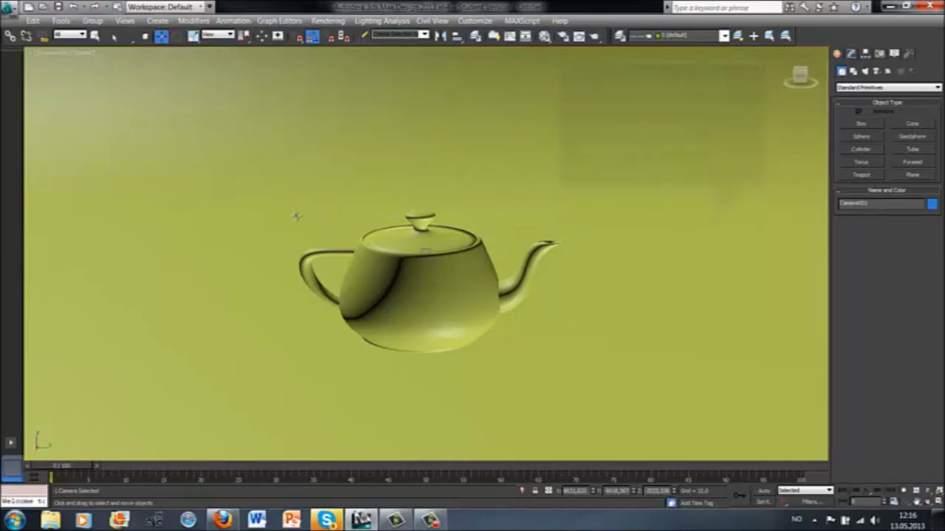
{"action": "left_click", "coordinate": [390, 285]}
{"action": "key", "text": "p"}
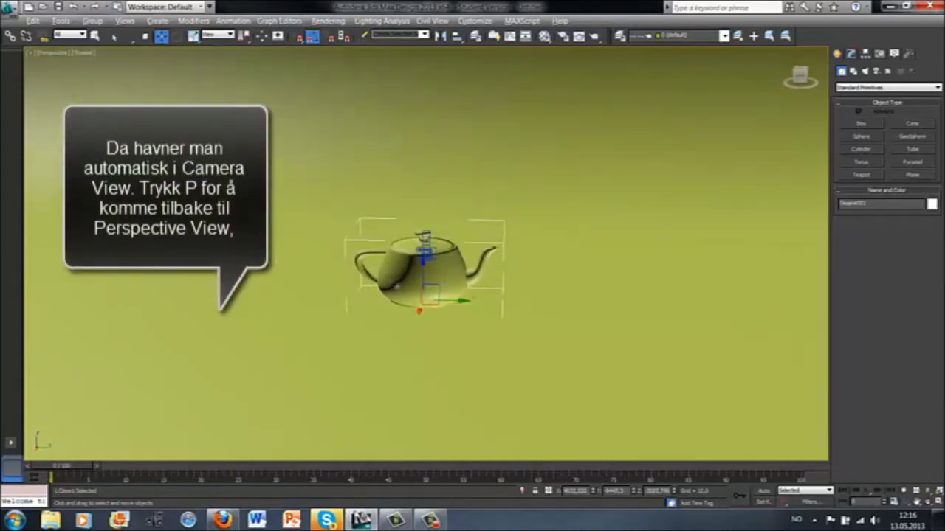
{"action": "scroll", "coordinate": [532, 313], "scroll_direction": "down", "scroll_amount": 3}
{"action": "left_click", "coordinate": [633, 243]}
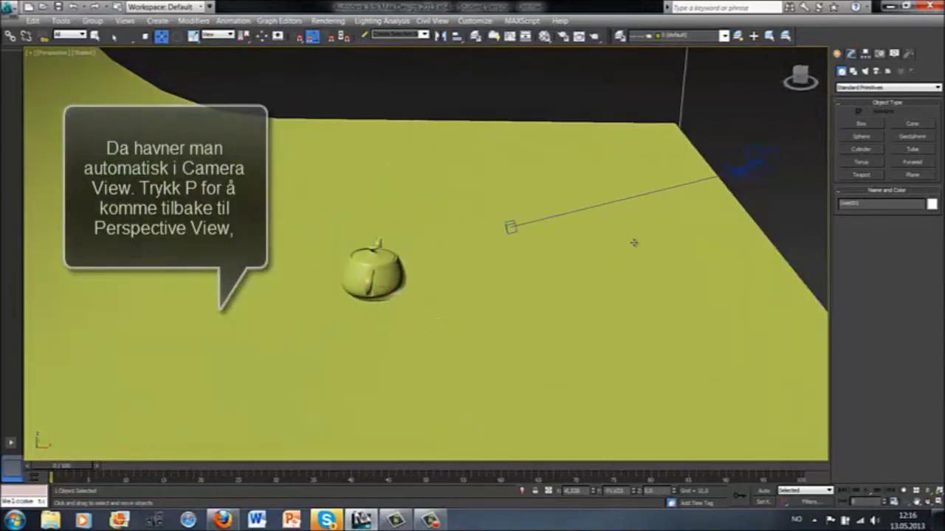
Place a Standard Skylight beside the teapot with multiplier 0,5
{"action": "left_click", "coordinate": [866, 73]}
{"action": "left_click", "coordinate": [861, 88]}
{"action": "left_click", "coordinate": [856, 106]}
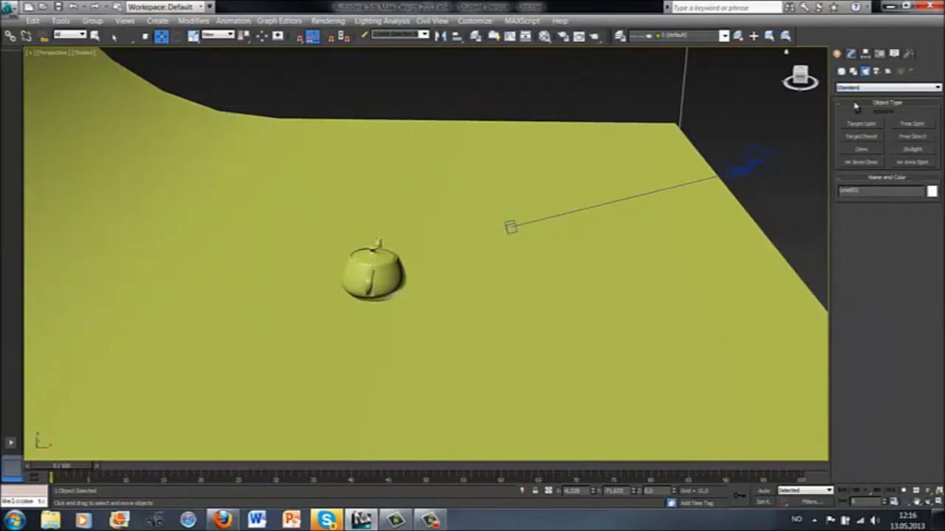
{"action": "left_click", "coordinate": [910, 149]}
{"action": "left_click", "coordinate": [622, 268]}
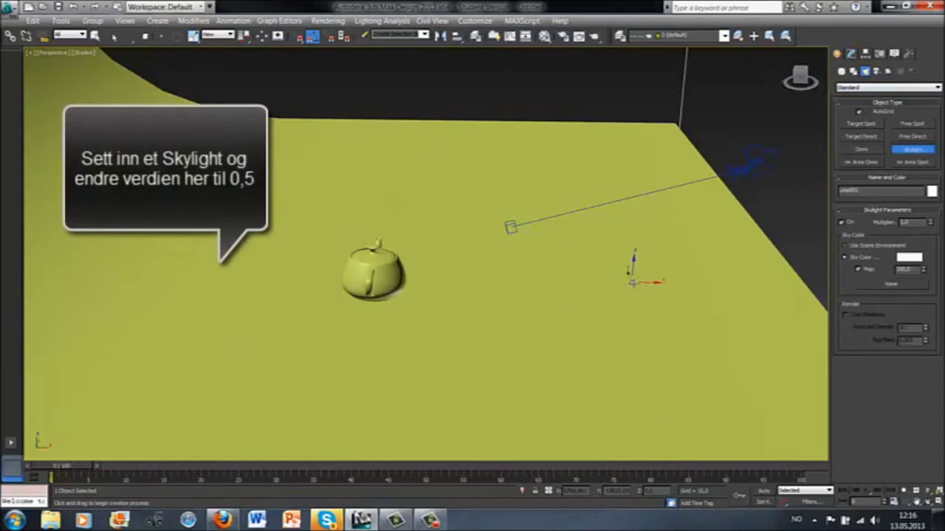
{"action": "left_click", "coordinate": [632, 282]}
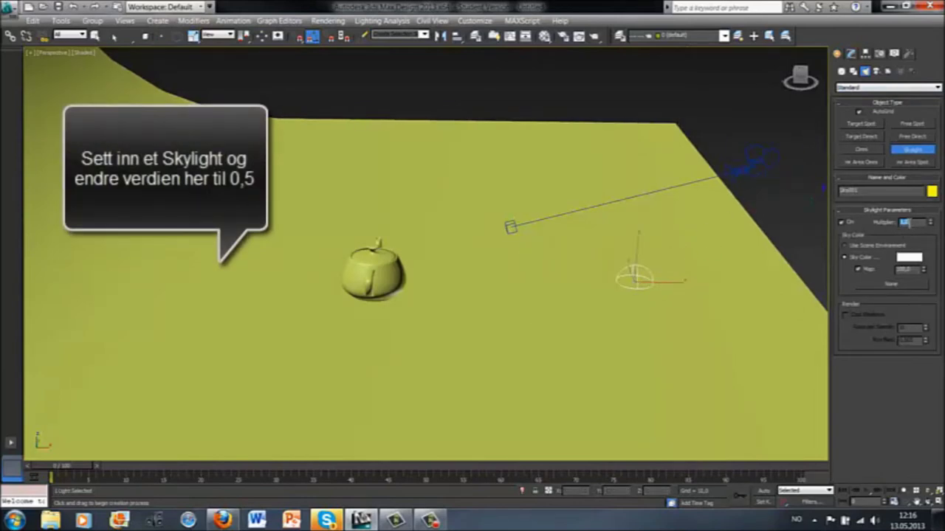
{"action": "type", "text": "0,5"}
{"action": "key", "text": "Return"}
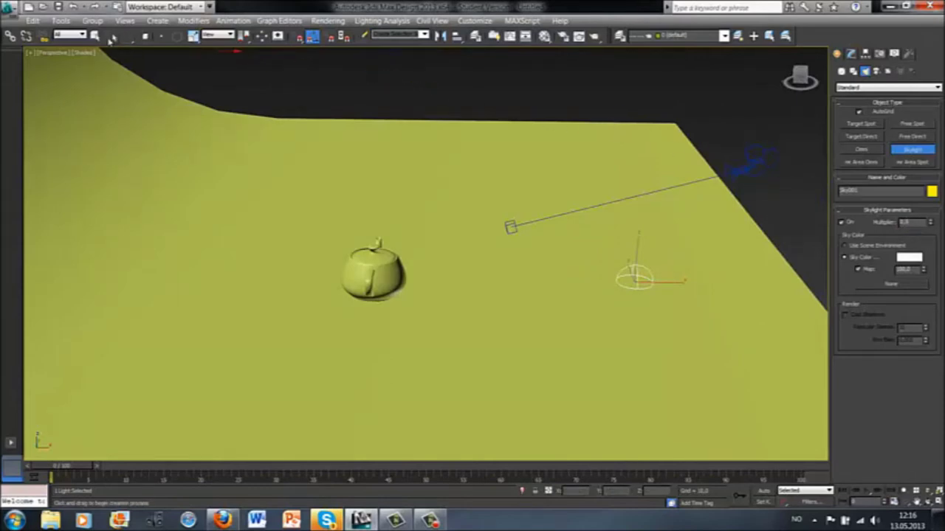
Select the teapot and switch the viewport to look through Camera001
{"action": "left_click", "coordinate": [95, 35]}
{"action": "left_click", "coordinate": [376, 271]}
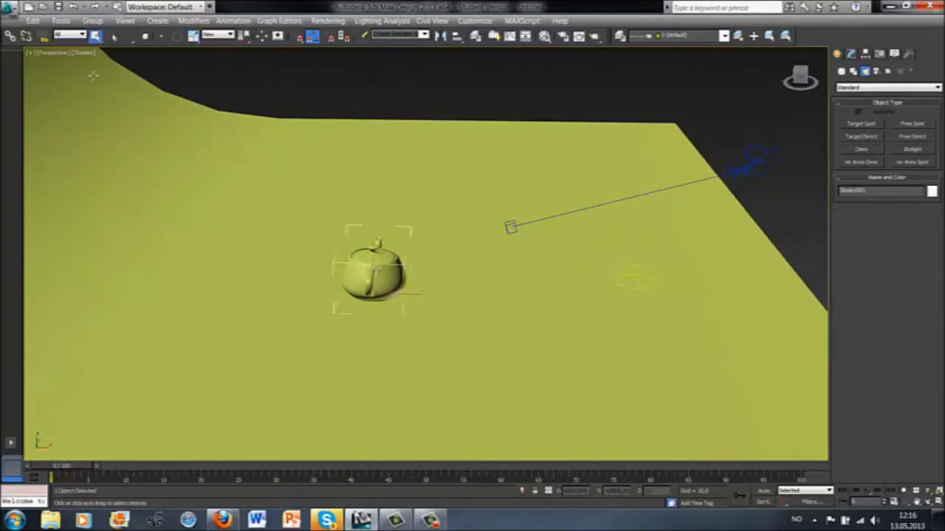
{"action": "left_click", "coordinate": [70, 57]}
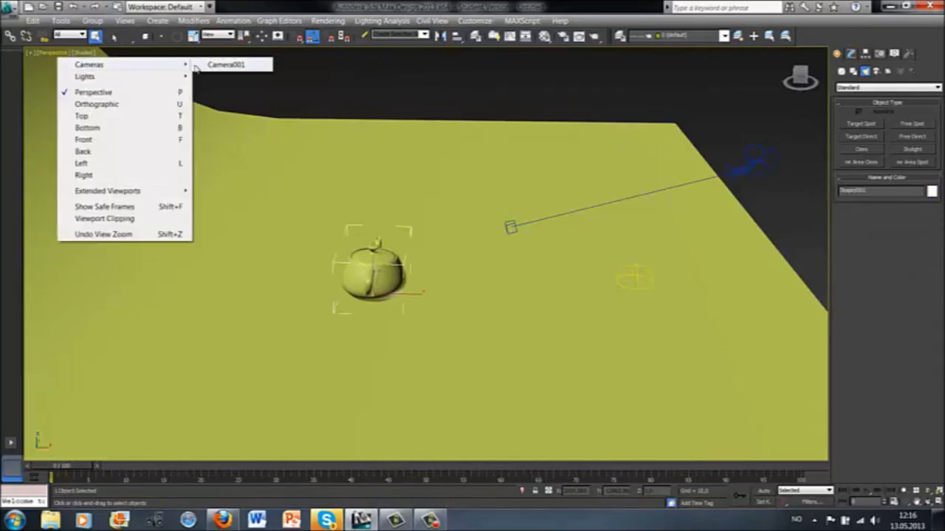
{"action": "left_click", "coordinate": [222, 65]}
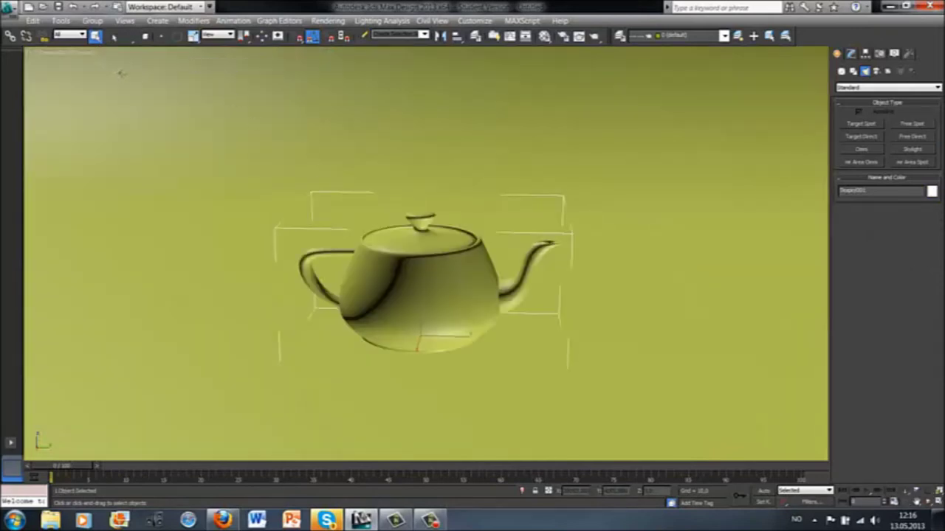
{"action": "left_click", "coordinate": [544, 36]}
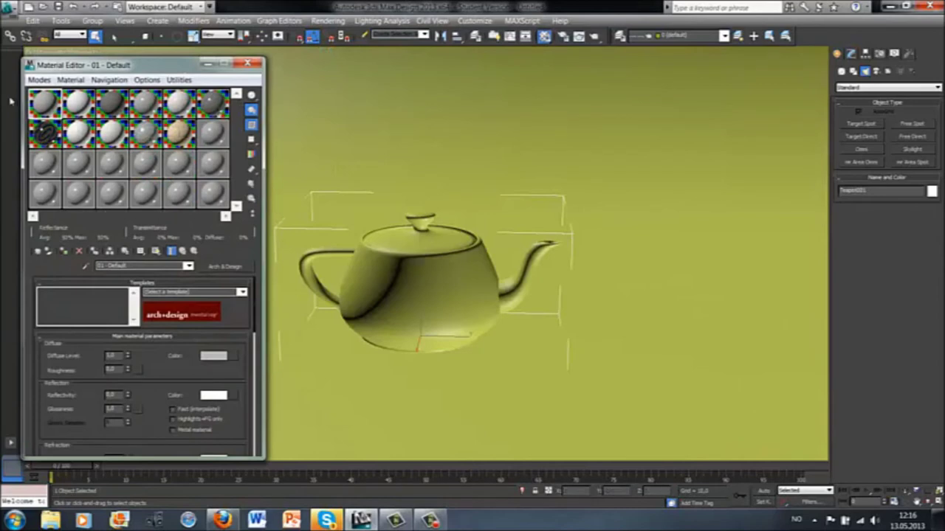
Make the first material Metal 'Chrome - Polished', apply it to the teapot, and name it 'Krom'
{"action": "left_click", "coordinate": [225, 267]}
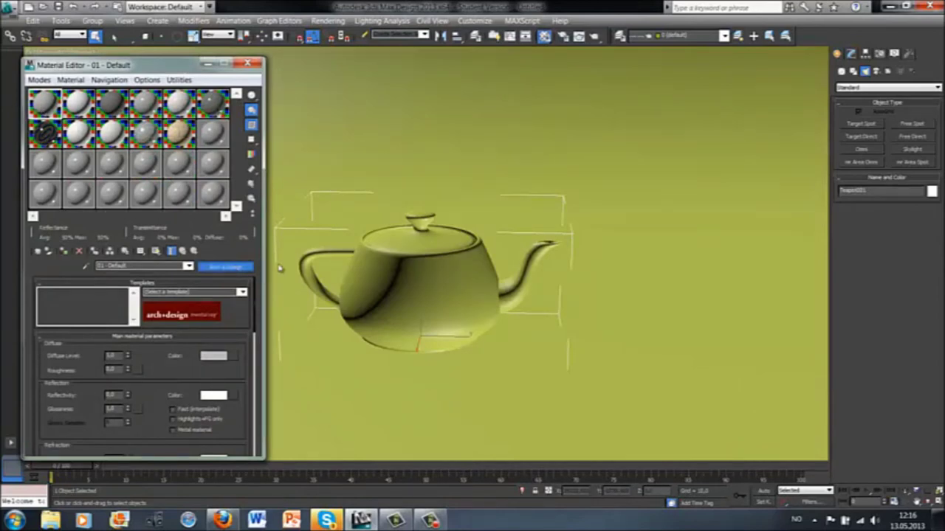
{"action": "scroll", "coordinate": [506, 212], "scroll_direction": "down", "scroll_amount": 3}
{"action": "scroll", "coordinate": [506, 213], "scroll_direction": "down", "scroll_amount": 4}
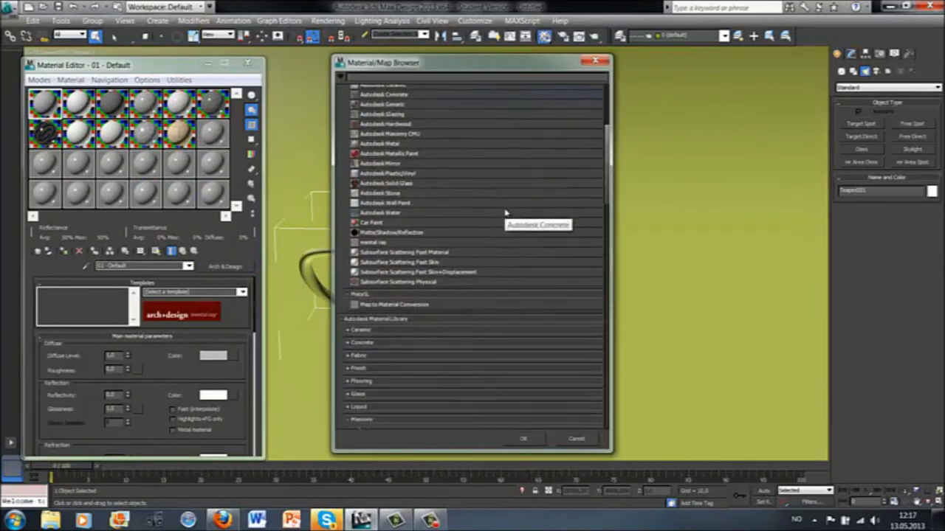
{"action": "scroll", "coordinate": [505, 213], "scroll_direction": "down", "scroll_amount": 3}
{"action": "scroll", "coordinate": [505, 213], "scroll_direction": "down", "scroll_amount": 2}
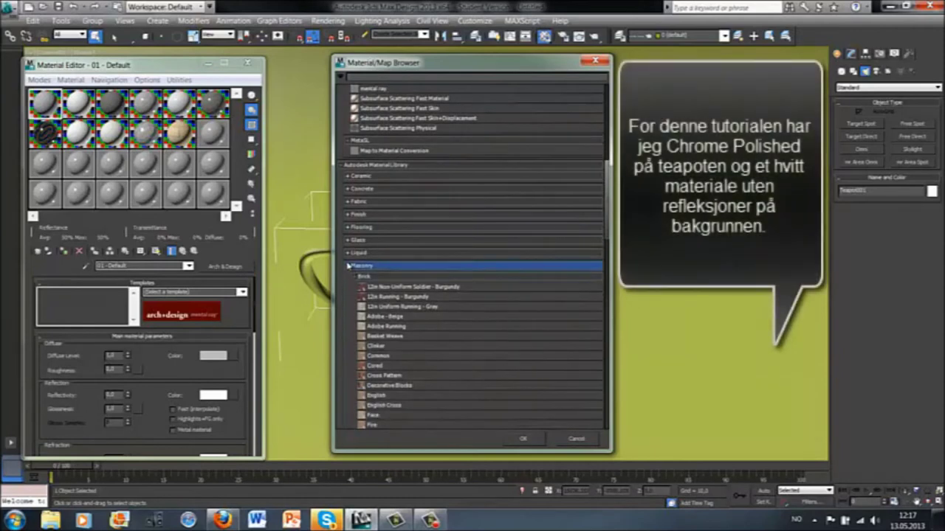
{"action": "left_click", "coordinate": [348, 267]}
{"action": "left_click", "coordinate": [349, 282]}
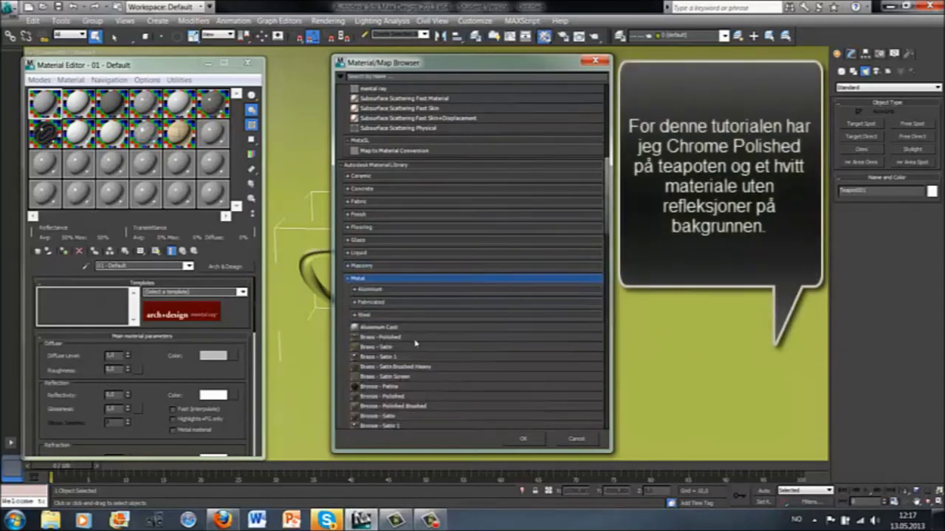
{"action": "scroll", "coordinate": [427, 350], "scroll_direction": "down", "scroll_amount": 2}
{"action": "scroll", "coordinate": [427, 350], "scroll_direction": "down", "scroll_amount": 3}
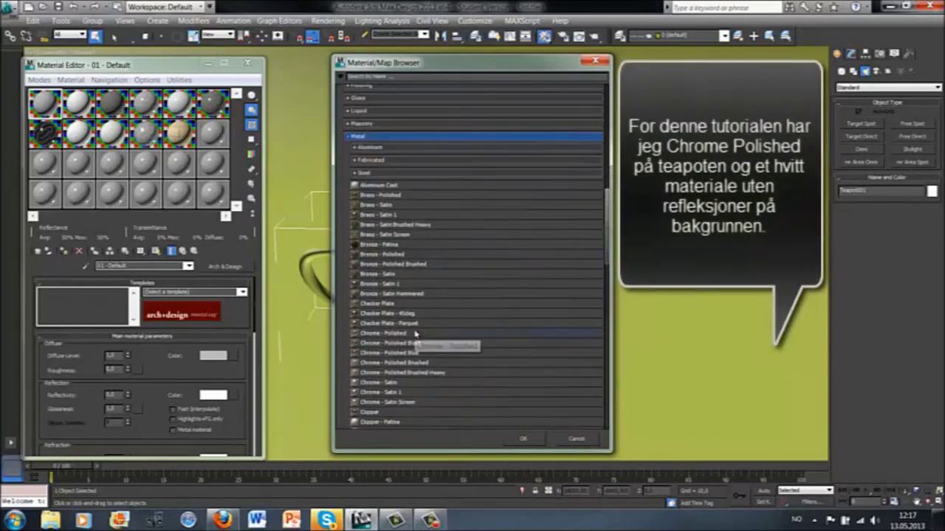
{"action": "left_click", "coordinate": [387, 334]}
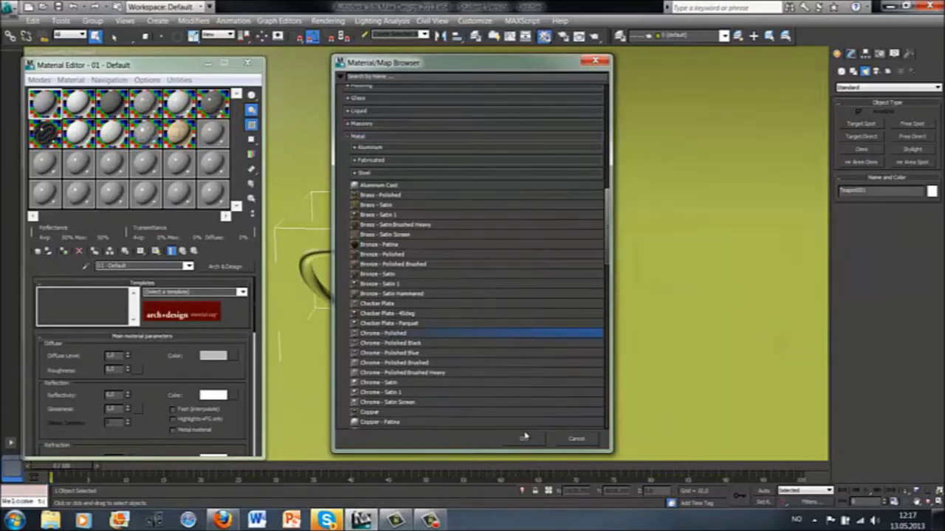
{"action": "left_click", "coordinate": [524, 440]}
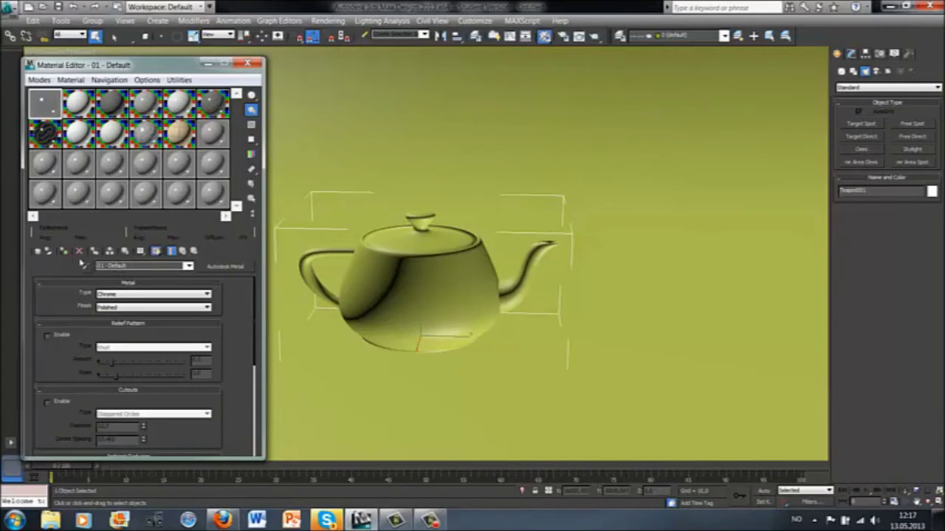
{"action": "left_click", "coordinate": [66, 253]}
{"action": "left_click", "coordinate": [135, 264]}
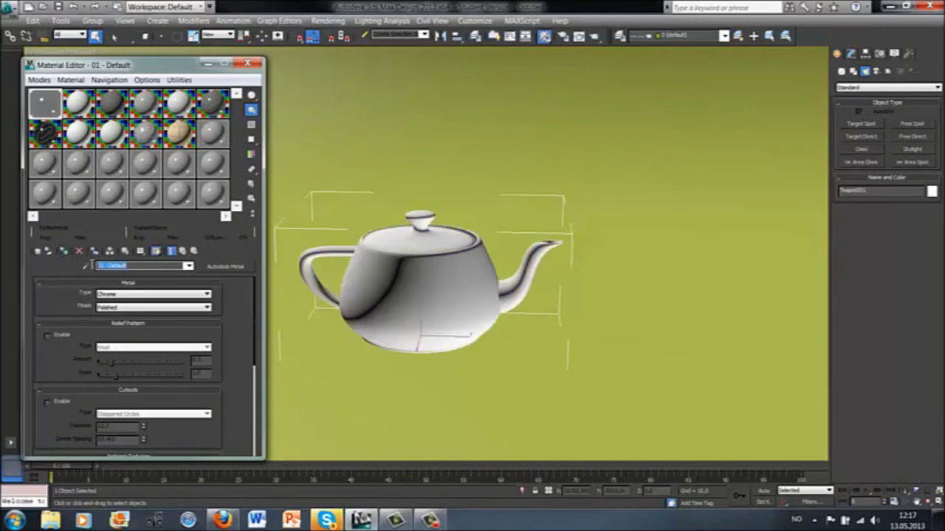
{"action": "type", "text": "Krom"}
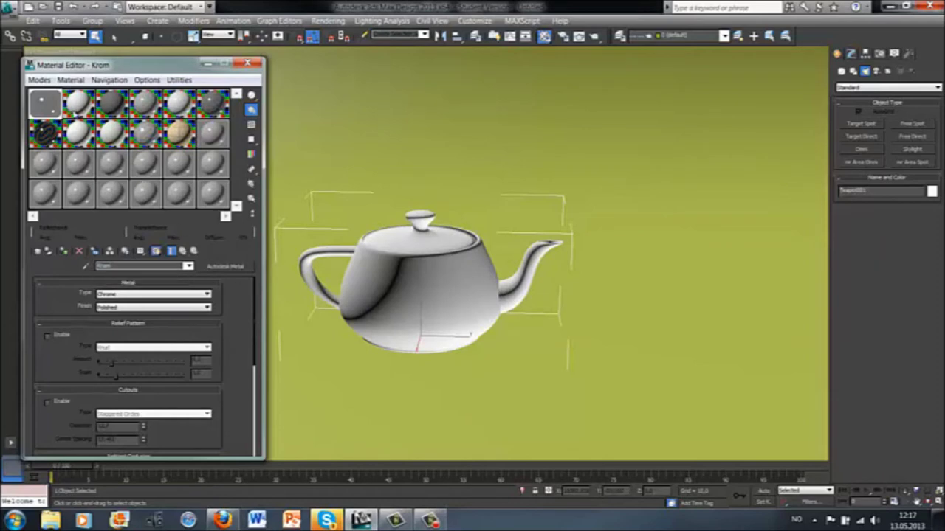
Give the second material a pure white diffuse colour and render the camera view
{"action": "left_click", "coordinate": [77, 112]}
{"action": "left_click", "coordinate": [430, 96]}
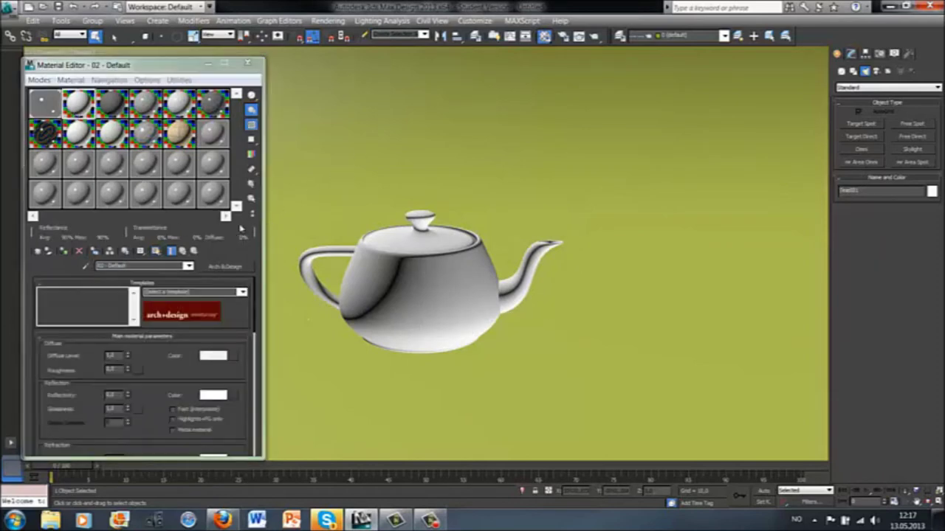
{"action": "left_click", "coordinate": [221, 356]}
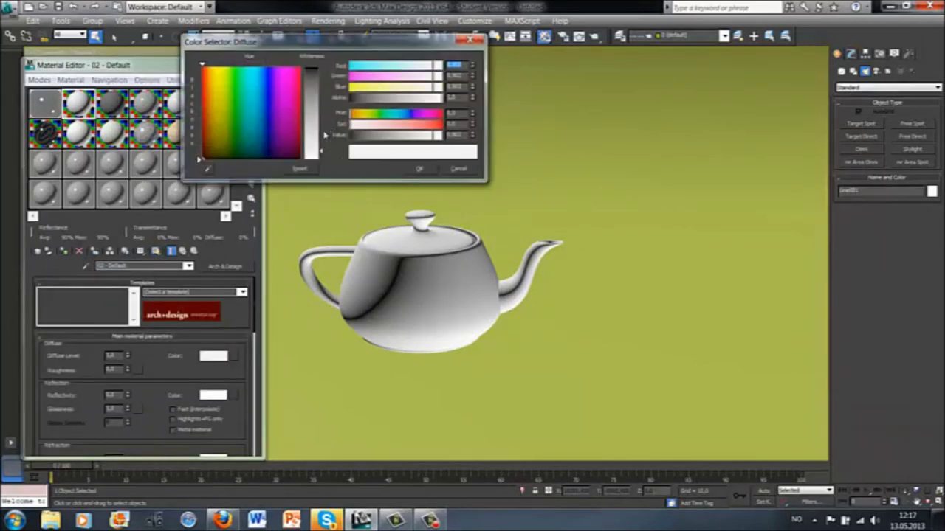
{"action": "left_click", "coordinate": [418, 169]}
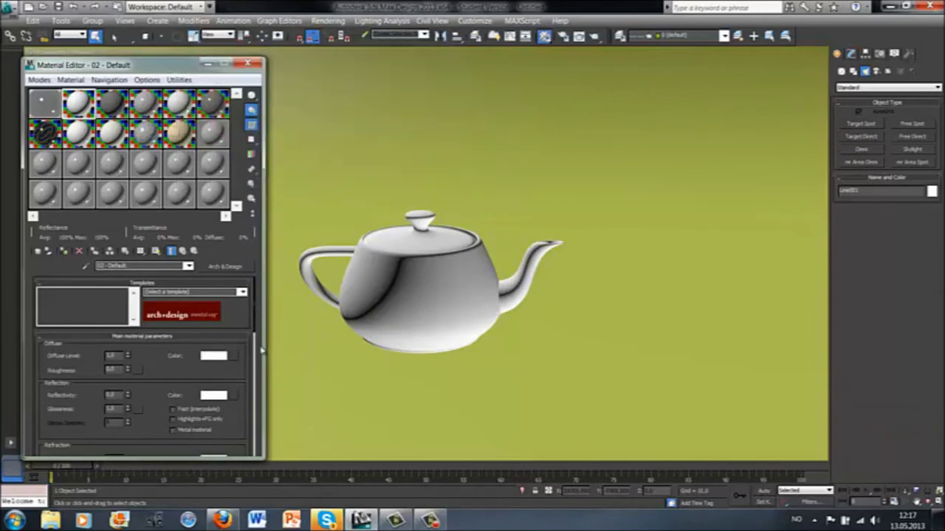
{"action": "left_click_drag", "start_coordinate": [255, 313], "coordinate": [256, 338]}
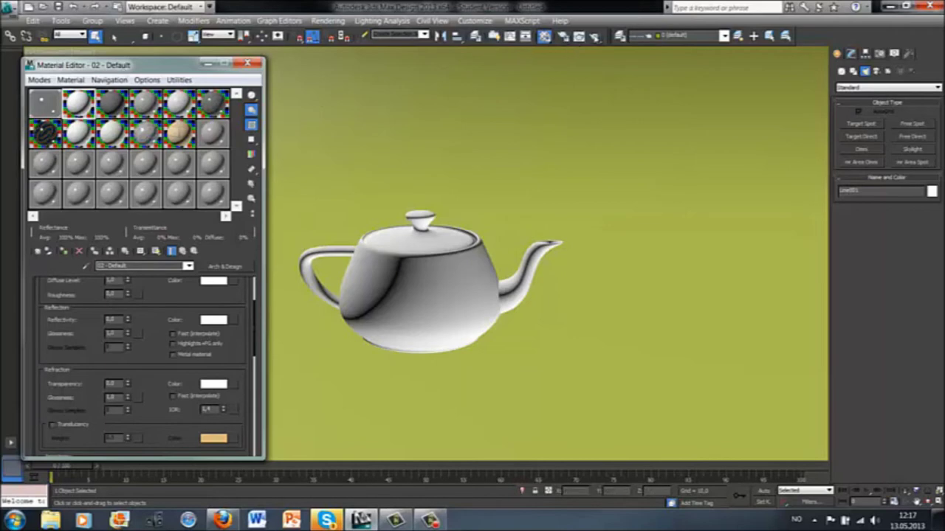
{"action": "left_click", "coordinate": [594, 36]}
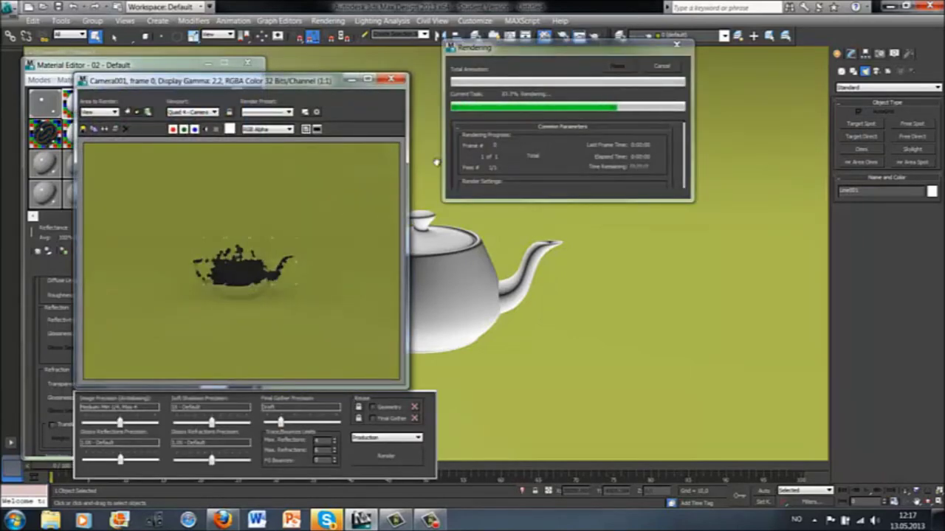
Assign the white material to the backdrop and render the camera view again
{"action": "left_click", "coordinate": [402, 82]}
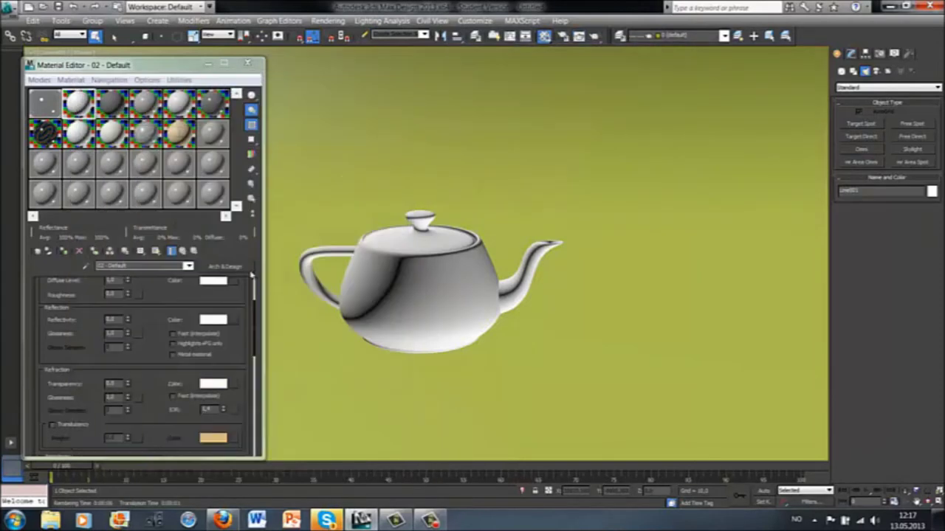
{"action": "left_click", "coordinate": [79, 128]}
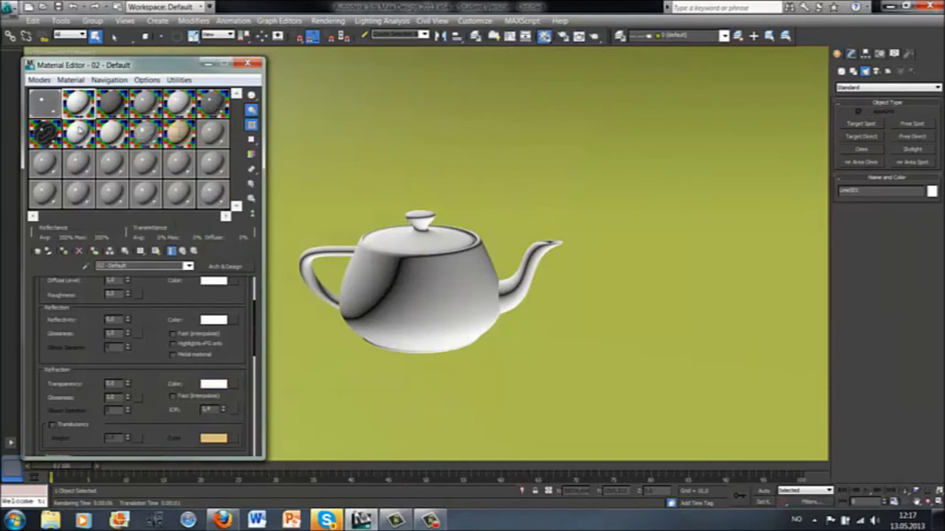
{"action": "left_click", "coordinate": [64, 252]}
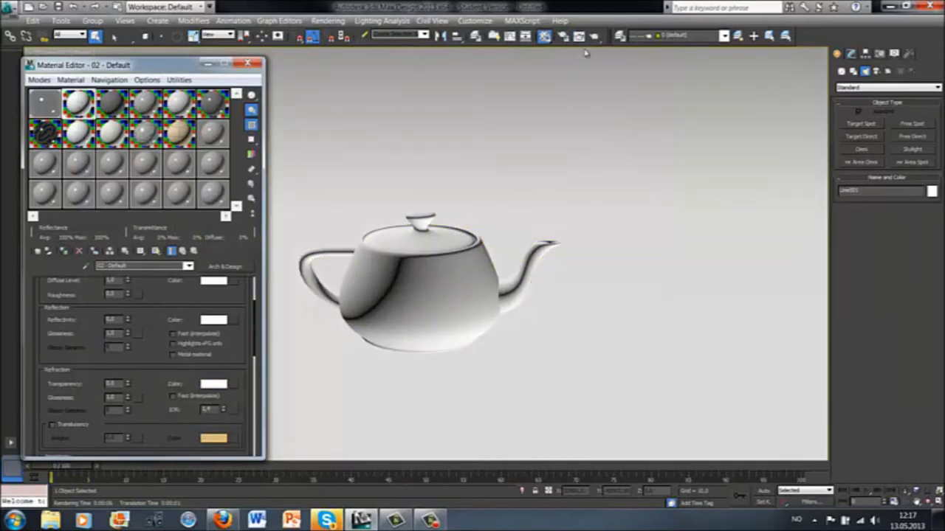
{"action": "left_click", "coordinate": [595, 36]}
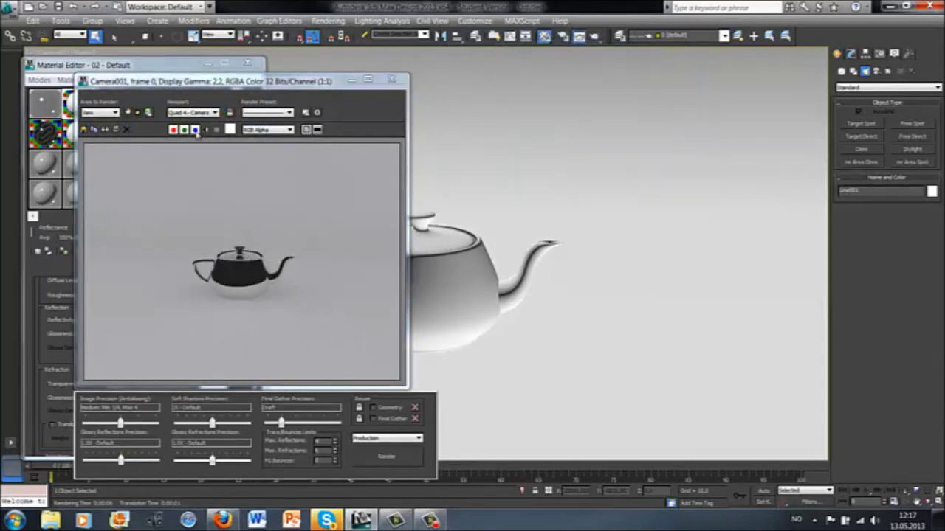
Clone the rendered frame, move the copy aside for comparison, and close the original
{"action": "left_click", "coordinate": [106, 129]}
{"action": "left_click_drag", "start_coordinate": [795, 143], "coordinate": [525, 87]}
{"action": "left_click", "coordinate": [394, 79]}
{"action": "left_click_drag", "start_coordinate": [255, 319], "coordinate": [255, 345]}
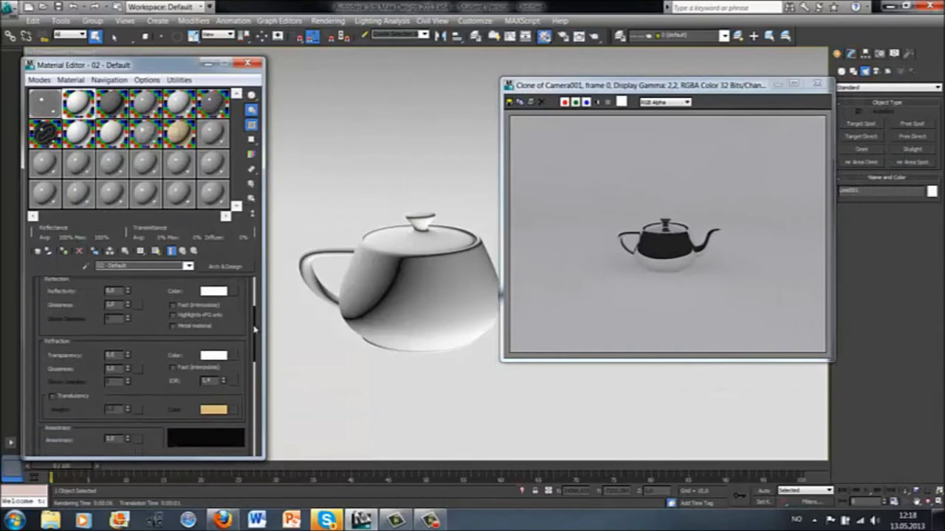
Name the backdrop material 'Bakgrunn', enable Ambient Occlusion under Special Effects, and render
{"action": "type", "text": "Bak"}
{"action": "key", "text": "Return"}
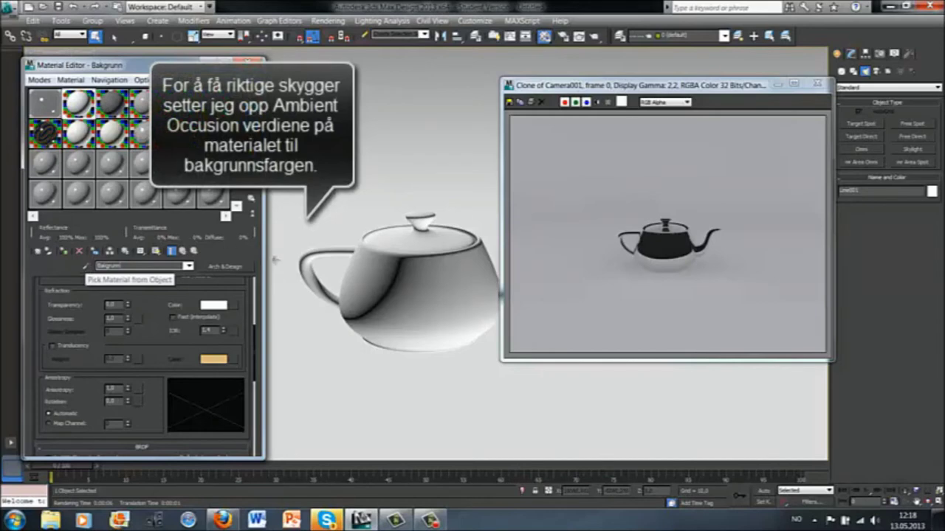
{"action": "left_click_drag", "start_coordinate": [258, 329], "coordinate": [256, 404]}
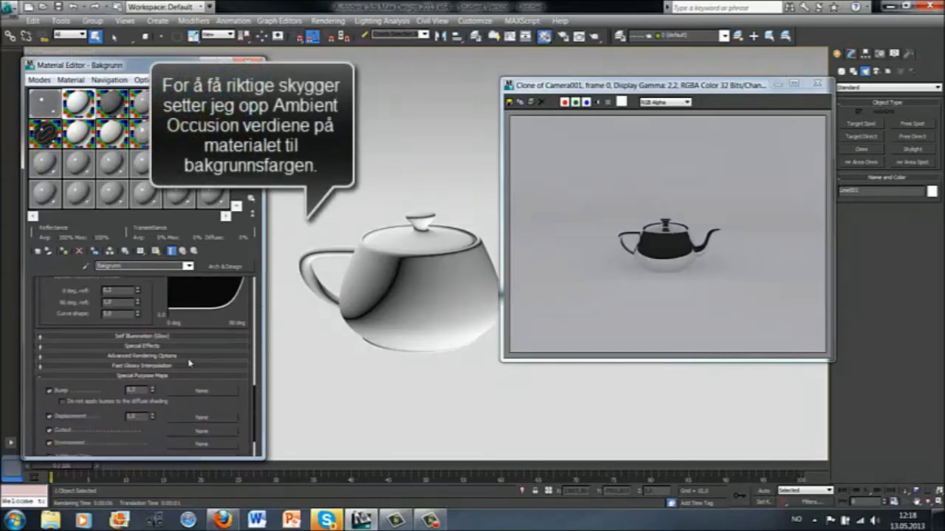
{"action": "left_click", "coordinate": [143, 347]}
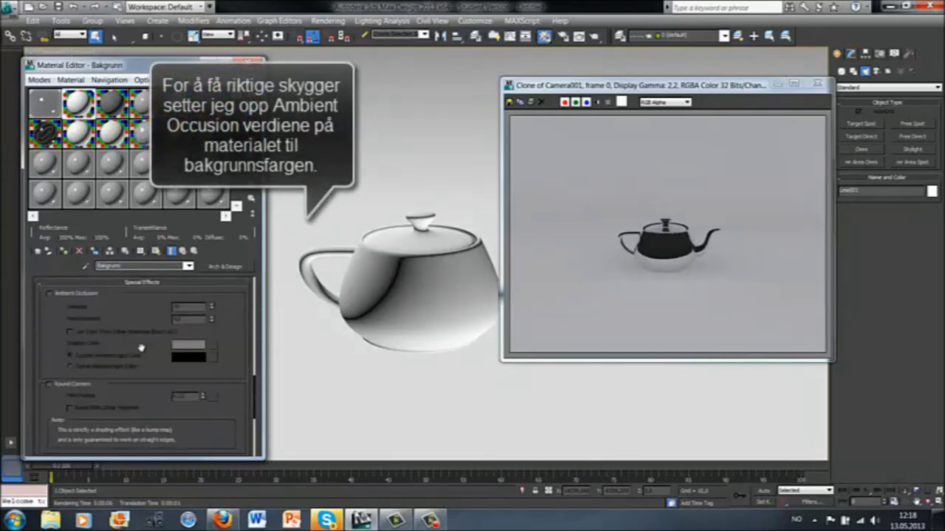
{"action": "left_click", "coordinate": [49, 294]}
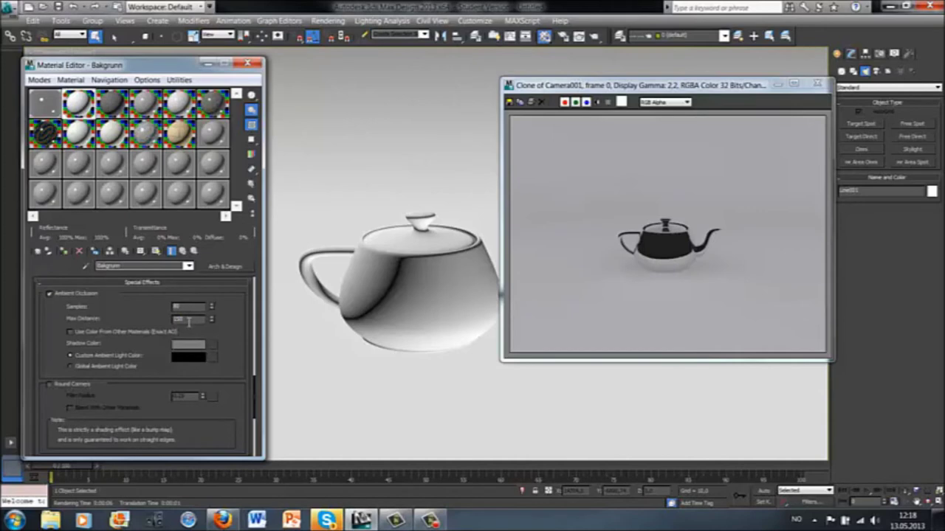
{"action": "left_click", "coordinate": [595, 36]}
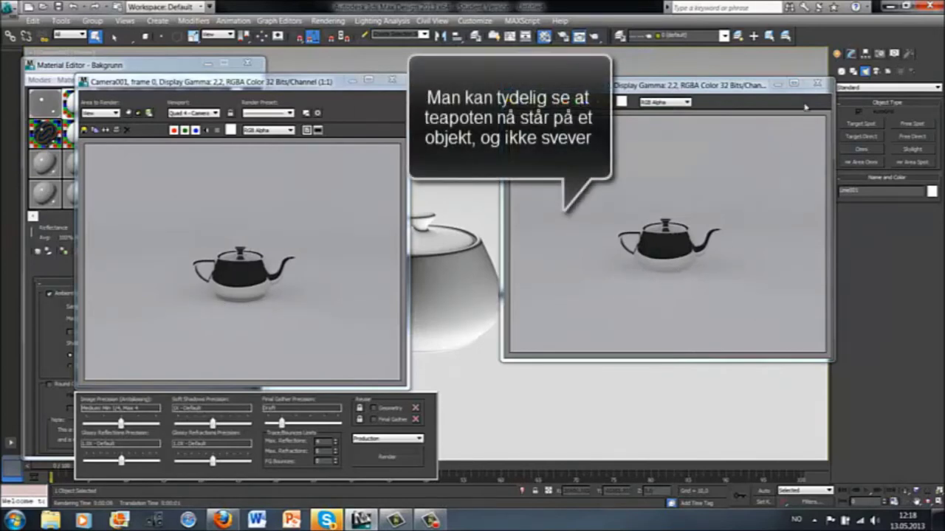
Clone the latest render for comparison, change the Ambient Occlusion samples, and re-render
{"action": "left_click", "coordinate": [817, 83]}
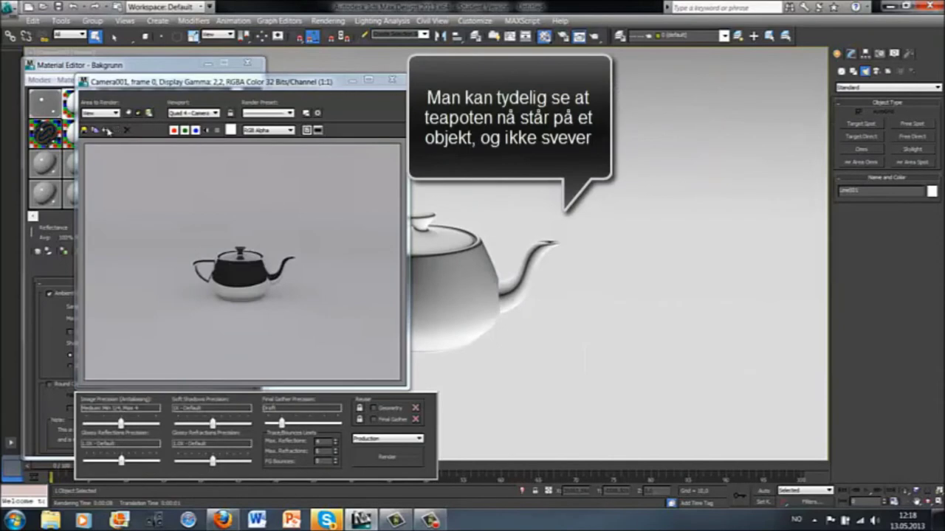
{"action": "left_click", "coordinate": [108, 130]}
{"action": "left_click_drag", "start_coordinate": [857, 147], "coordinate": [594, 92]}
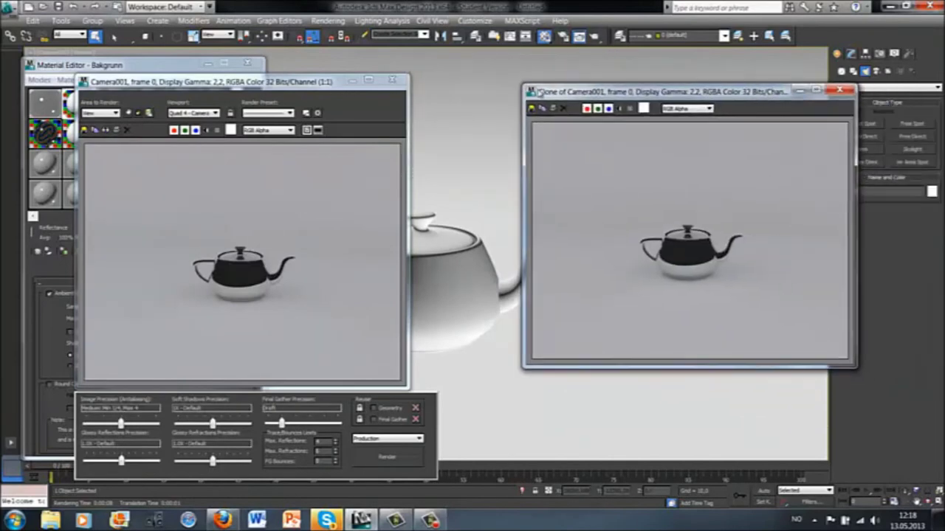
{"action": "left_click", "coordinate": [392, 79]}
{"action": "left_click", "coordinate": [183, 309]}
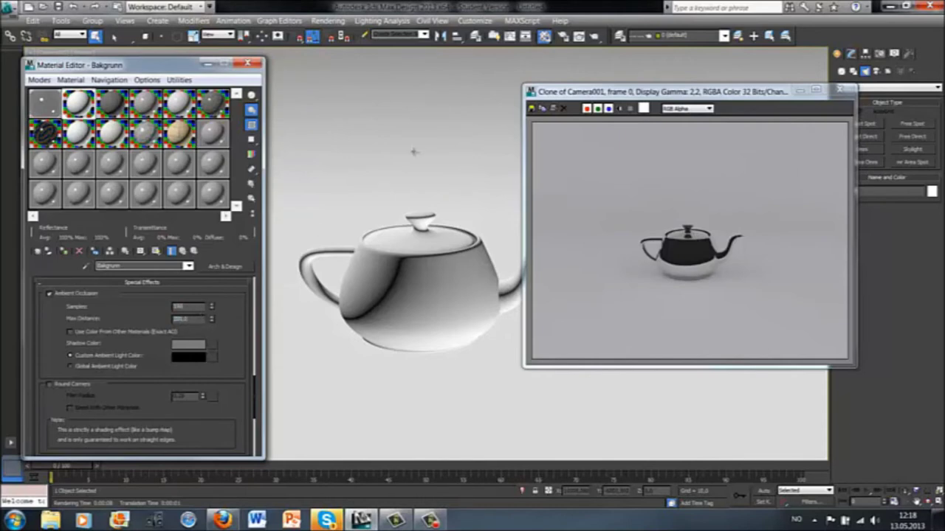
{"action": "left_click", "coordinate": [594, 35]}
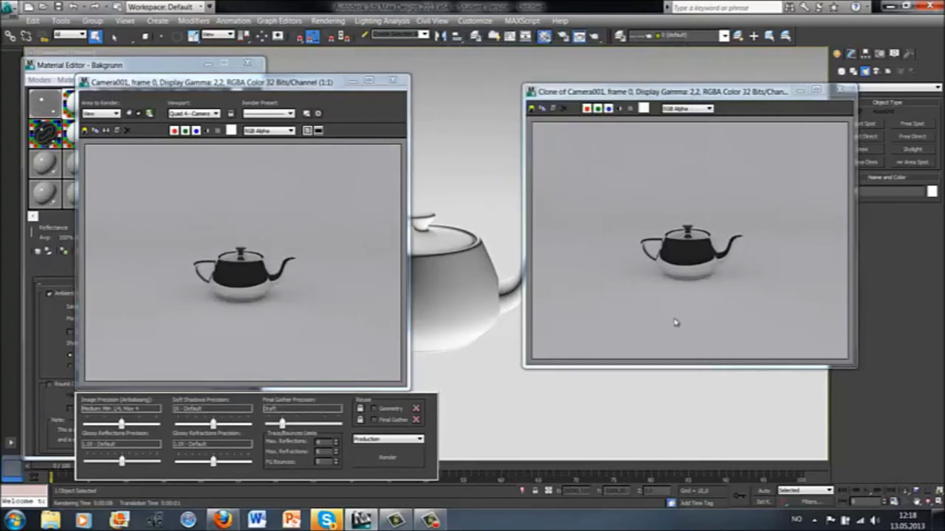
Close the cloned render, the Rendered Frame Window and the Material Editor
{"action": "left_click", "coordinate": [839, 89]}
{"action": "left_click", "coordinate": [397, 82]}
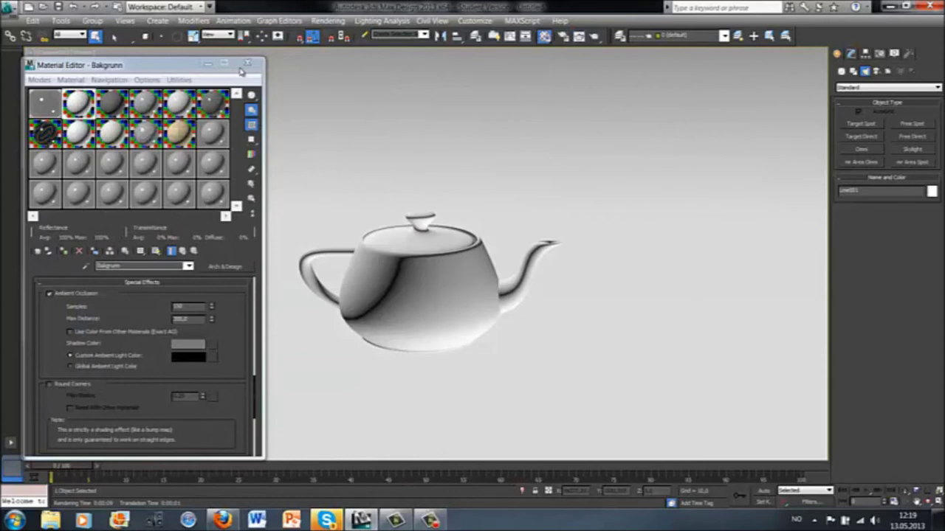
{"action": "key", "text": "m"}
{"action": "left_click", "coordinate": [416, 273]}
Start a Photometric Target Light in the Perspective view, declining the exposure control change
{"action": "key", "text": "p"}
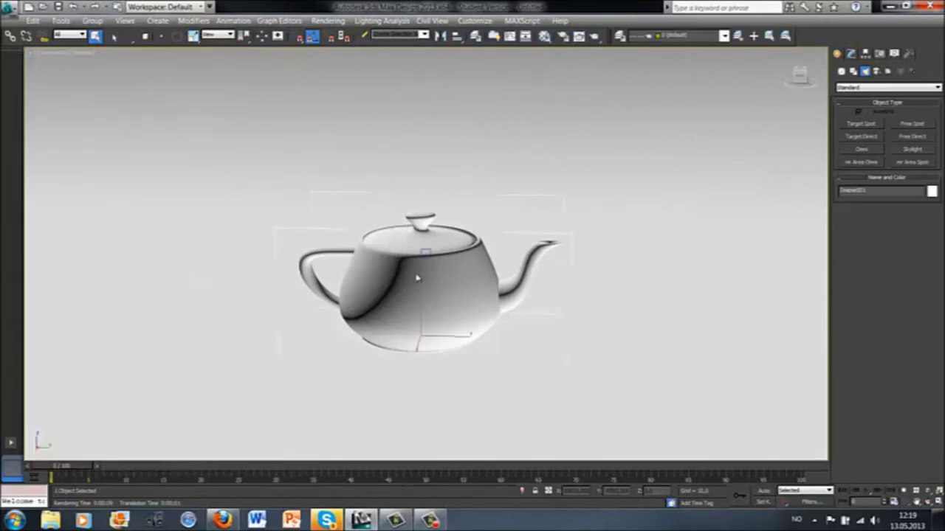
{"action": "scroll", "coordinate": [416, 274], "scroll_direction": "down", "scroll_amount": 3}
{"action": "scroll", "coordinate": [443, 354], "scroll_direction": "down", "scroll_amount": 2}
{"action": "scroll", "coordinate": [436, 302], "scroll_direction": "down", "scroll_amount": 3}
{"action": "mouse_move", "coordinate": [417, 275]}
{"action": "middle_mouse_down", "text": "alt"}
{"action": "mouse_move", "coordinate": [506, 278]}
{"action": "mouse_move", "coordinate": [536, 291]}
{"action": "mouse_move", "coordinate": [596, 261]}
{"action": "middle_mouse_up", "text": "alt"}
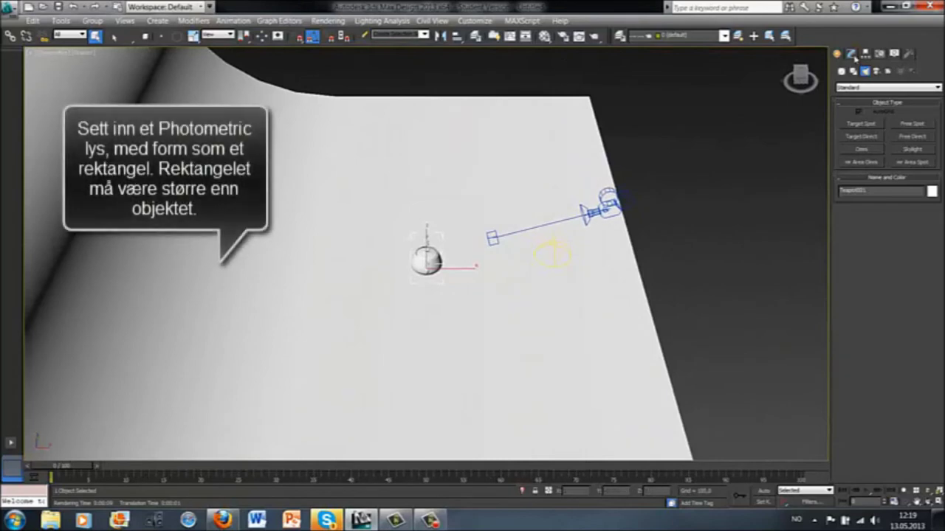
{"action": "left_click", "coordinate": [866, 88]}
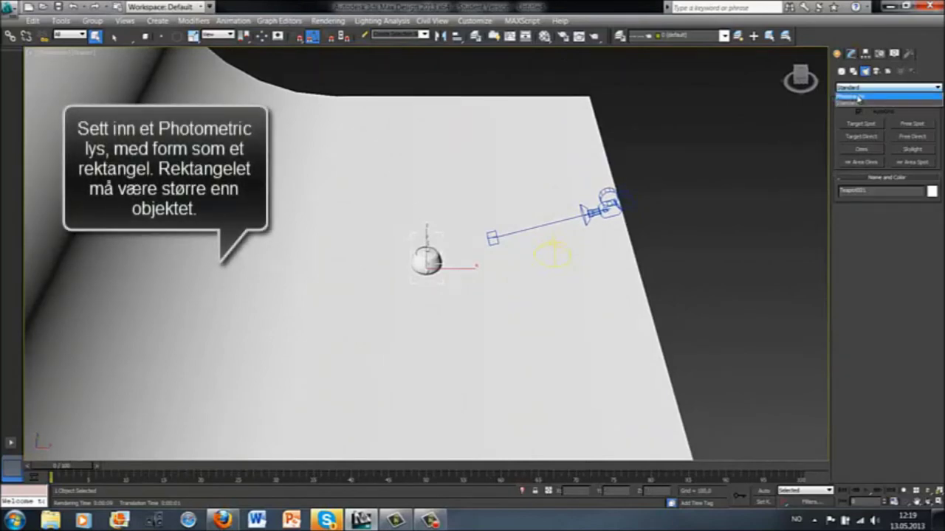
{"action": "left_click", "coordinate": [858, 96]}
{"action": "left_click", "coordinate": [874, 124]}
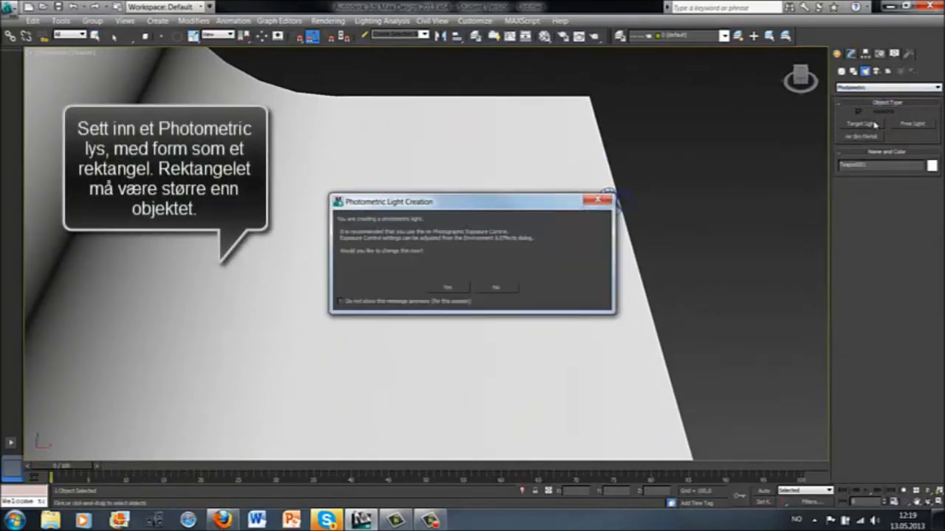
{"action": "left_click", "coordinate": [501, 288]}
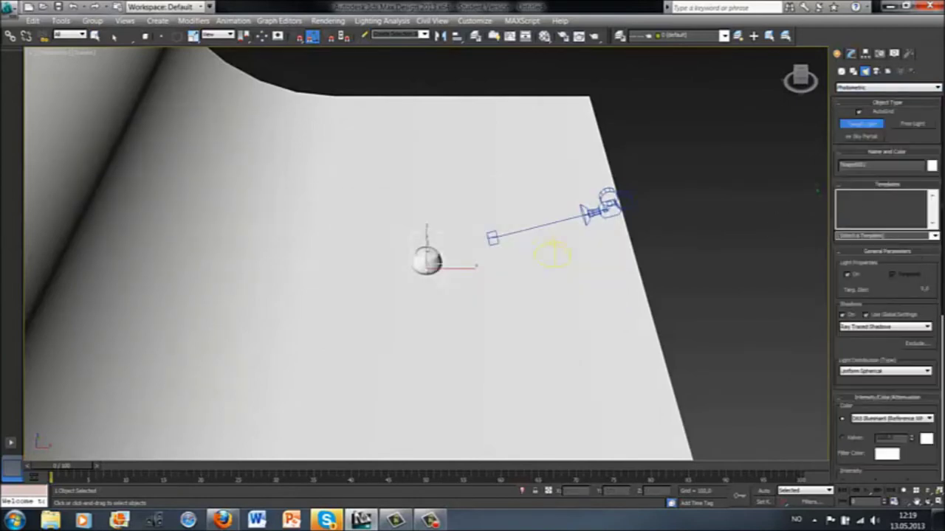
Set the light's emission shape to Rectangle and place it aimed at the teapot
{"action": "scroll", "coordinate": [940, 359], "scroll_direction": "down", "scroll_amount": 4}
{"action": "scroll", "coordinate": [940, 359], "scroll_direction": "down", "scroll_amount": 3}
{"action": "scroll", "coordinate": [940, 360], "scroll_direction": "down", "scroll_amount": 4}
{"action": "scroll", "coordinate": [940, 359], "scroll_direction": "down", "scroll_amount": 3}
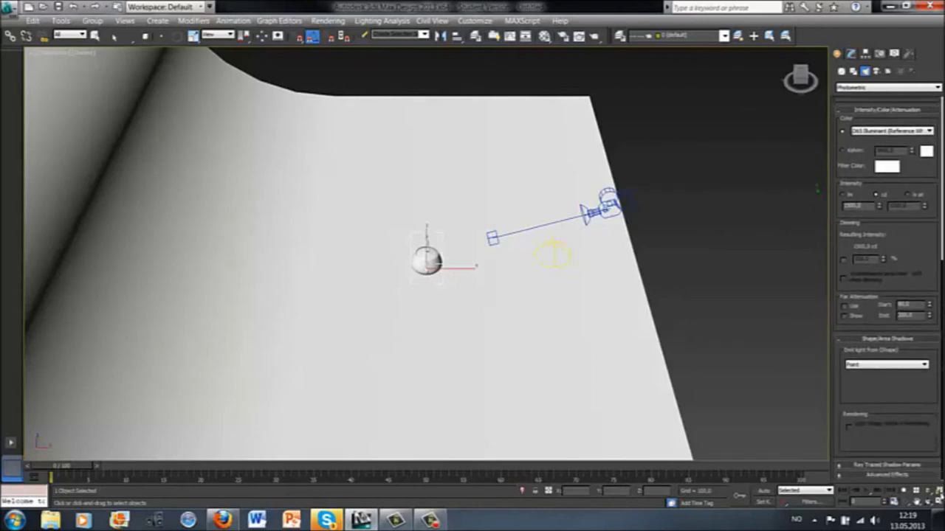
{"action": "left_click", "coordinate": [922, 375]}
{"action": "left_click", "coordinate": [905, 386]}
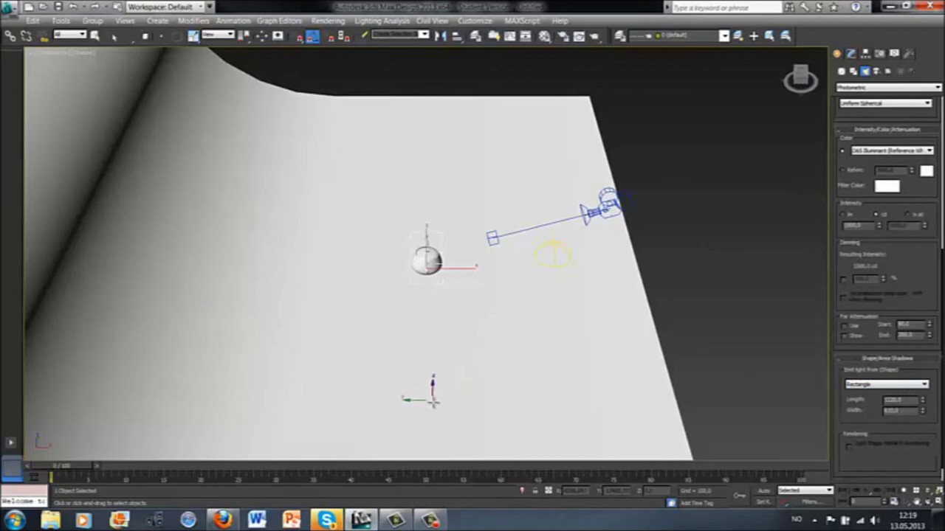
{"action": "left_click_drag", "start_coordinate": [432, 397], "coordinate": [429, 267]}
{"action": "mouse_move", "coordinate": [427, 258]}
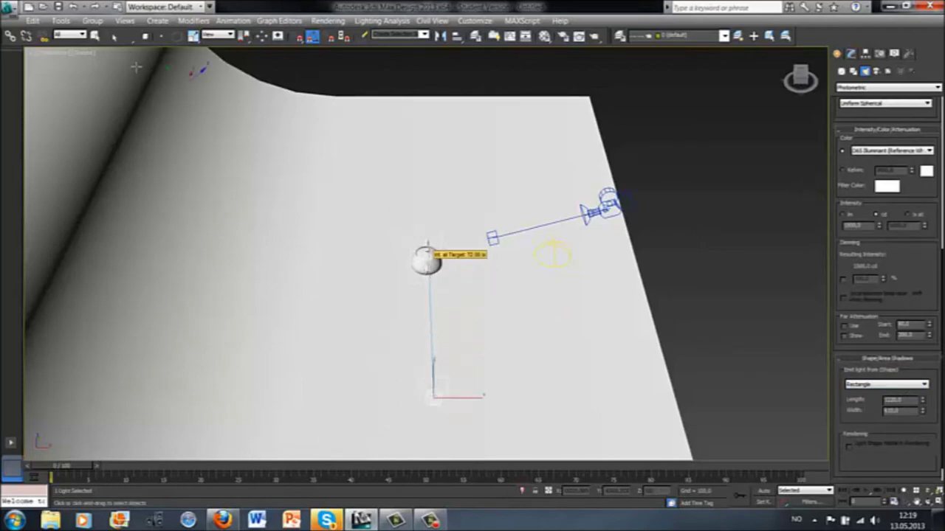
Lift PhotometricLight001 high above the backdrop floor
{"action": "left_click", "coordinate": [94, 36]}
{"action": "middle_click_drag", "start_coordinate": [518, 290], "coordinate": [462, 266], "text": "alt"}
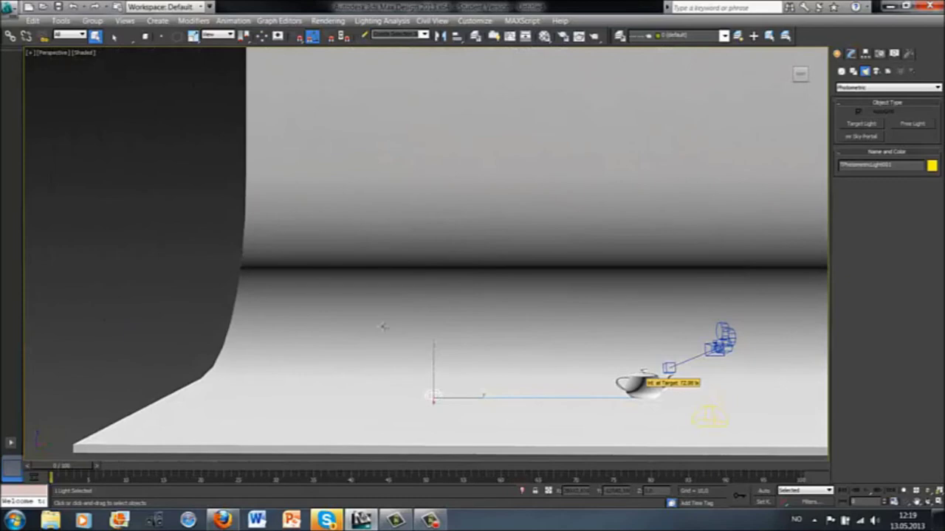
{"action": "left_click", "coordinate": [161, 35]}
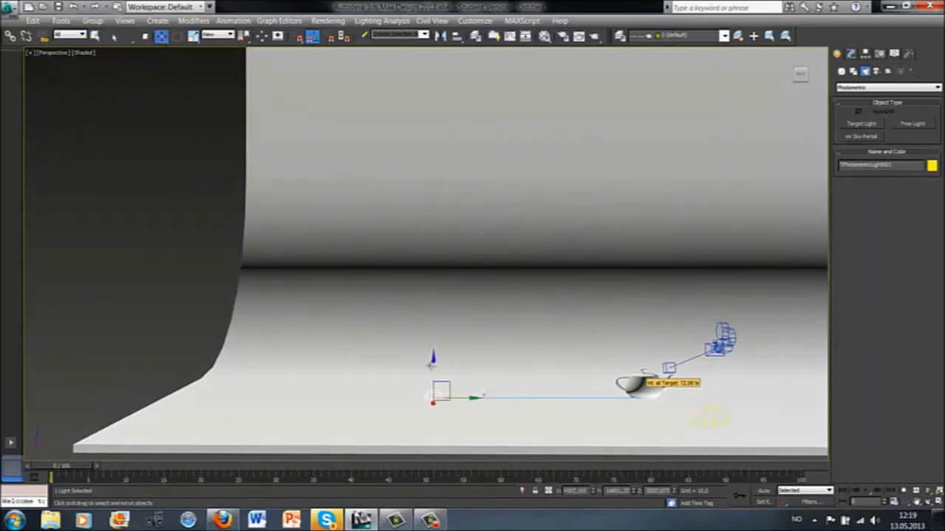
{"action": "left_click_drag", "start_coordinate": [432, 371], "coordinate": [451, 261]}
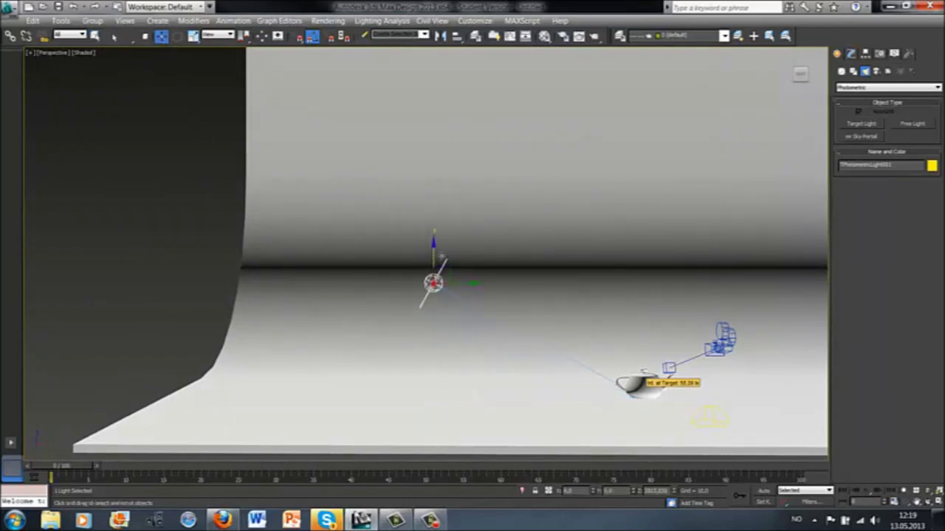
{"action": "mouse_move", "coordinate": [451, 262]}
{"action": "middle_mouse_down", "text": "alt"}
{"action": "mouse_move", "coordinate": [565, 288]}
{"action": "mouse_move", "coordinate": [588, 281]}
{"action": "mouse_move", "coordinate": [594, 296]}
{"action": "middle_mouse_up", "text": "alt"}
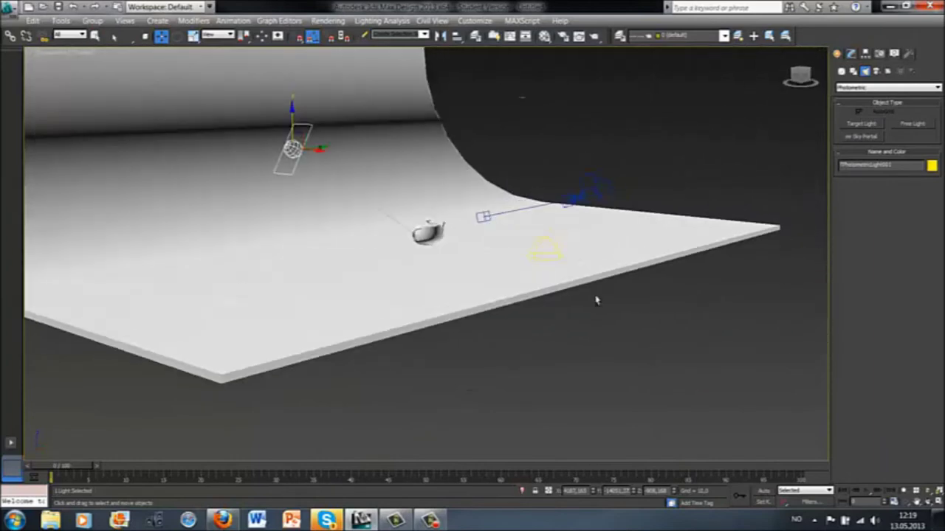
{"action": "middle_click_drag", "start_coordinate": [478, 238], "coordinate": [570, 399]}
Increase the rectangle Width so the area light covers a broader area
{"action": "left_click", "coordinate": [851, 54]}
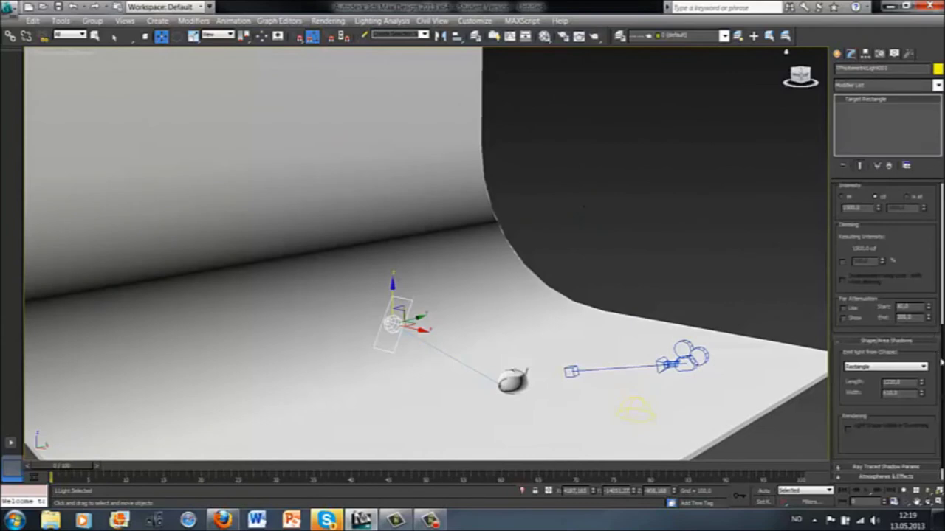
{"action": "left_click_drag", "start_coordinate": [922, 396], "coordinate": [914, 277]}
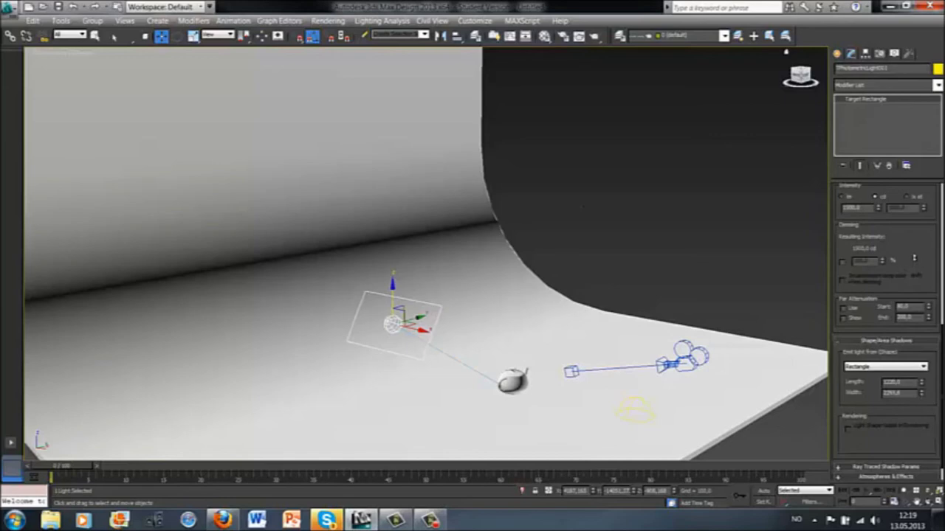
{"action": "mouse_move", "coordinate": [742, 342]}
{"action": "middle_mouse_down", "text": "alt"}
{"action": "mouse_move", "coordinate": [694, 341]}
{"action": "mouse_move", "coordinate": [710, 350]}
{"action": "mouse_move", "coordinate": [478, 275]}
{"action": "middle_mouse_up", "text": "alt"}
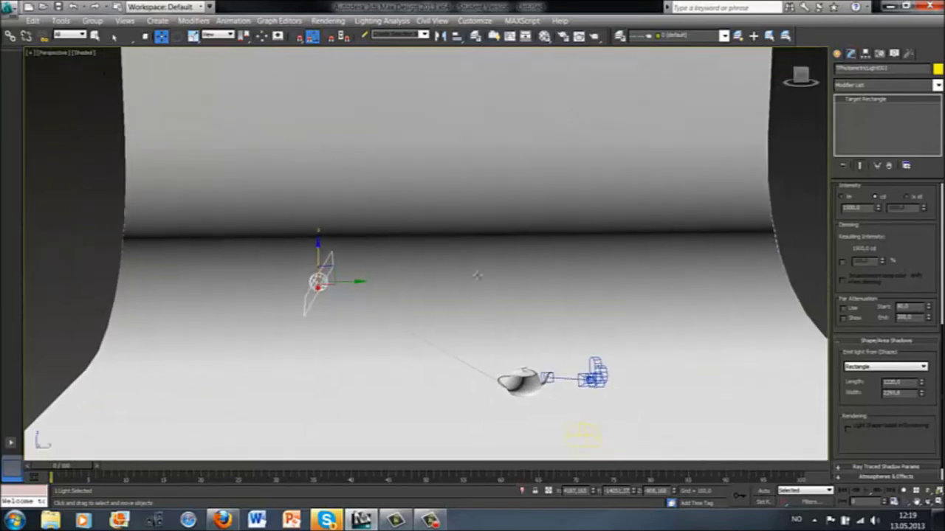
{"action": "left_click", "coordinate": [81, 63]}
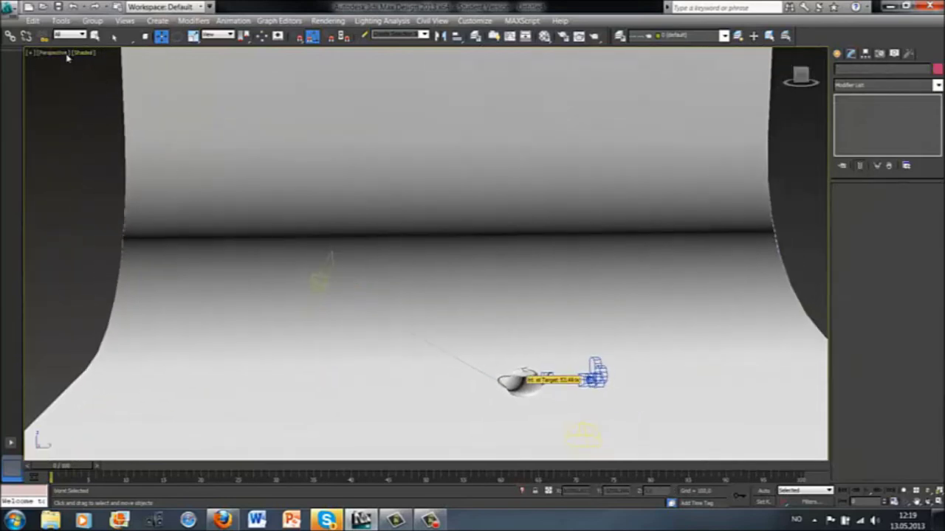
Render the Camera001 view of the chrome teapot, then close the rendered image
{"action": "left_click", "coordinate": [66, 55]}
{"action": "left_click", "coordinate": [240, 65]}
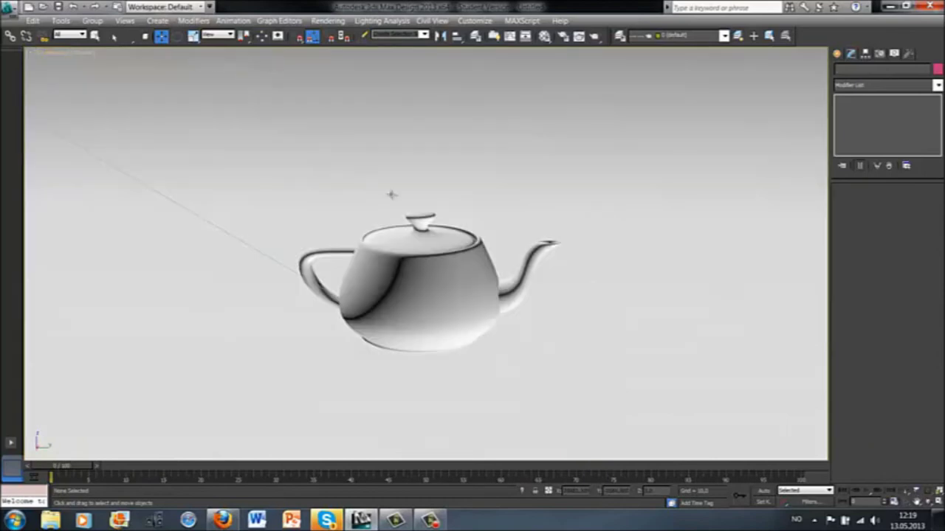
{"action": "left_click", "coordinate": [594, 35]}
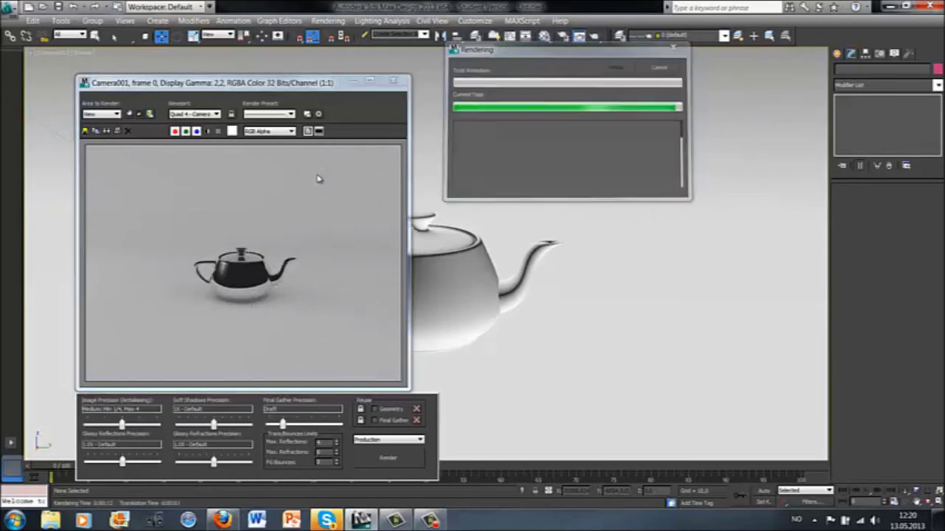
{"action": "left_click", "coordinate": [393, 81]}
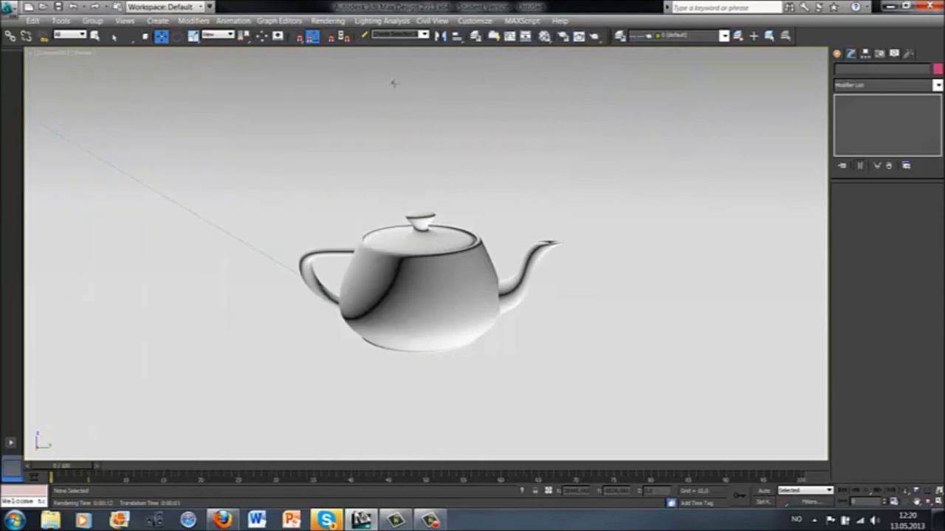
Zoom extents in the Perspective view and draw a flat Standard Primitives box on the floor
{"action": "left_click", "coordinate": [420, 246]}
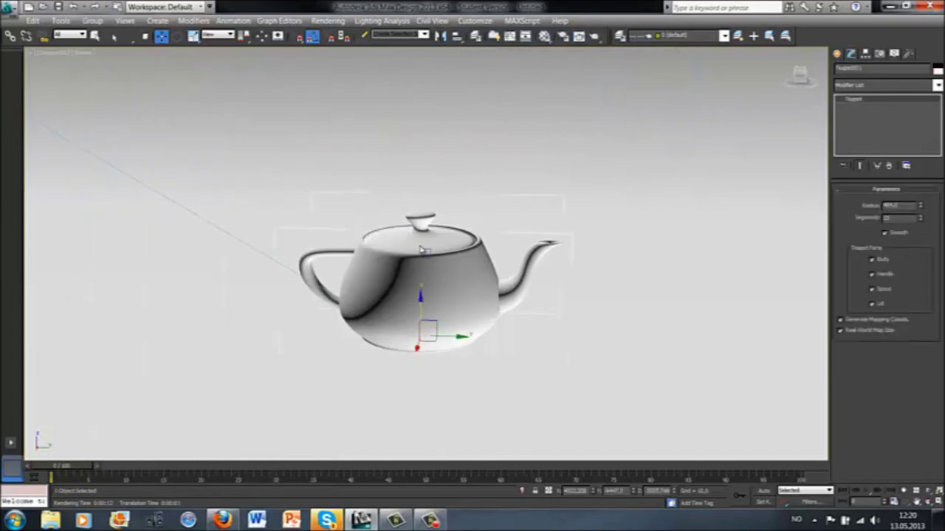
{"action": "key", "text": "p"}
{"action": "key", "text": "ctrl+shift+z"}
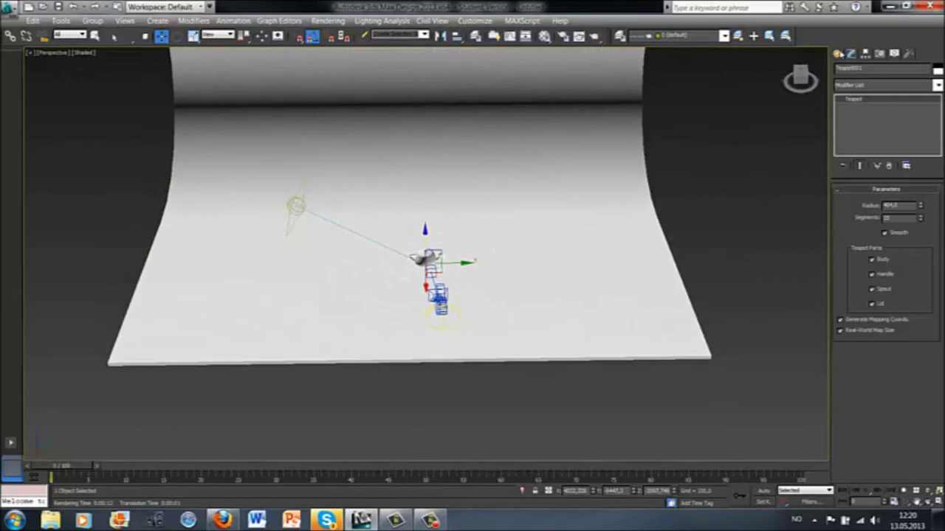
{"action": "left_click", "coordinate": [838, 54]}
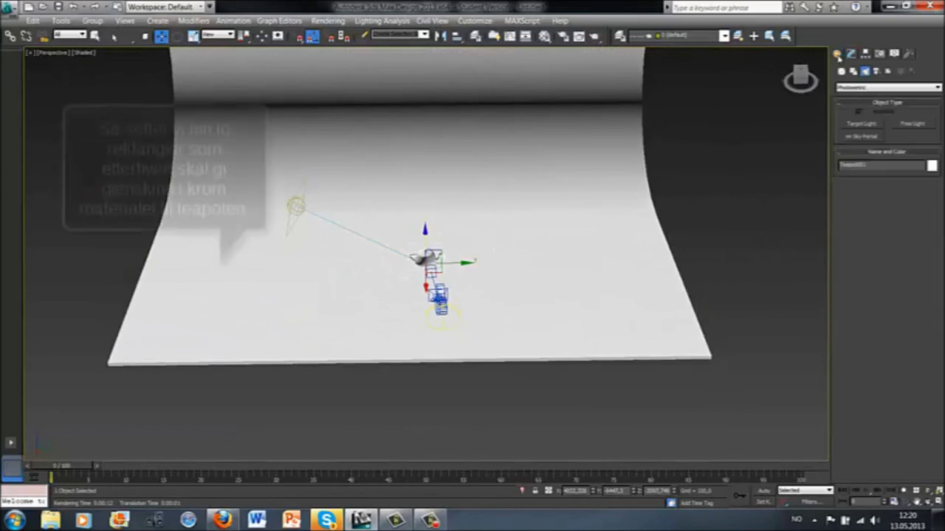
{"action": "left_click", "coordinate": [859, 123]}
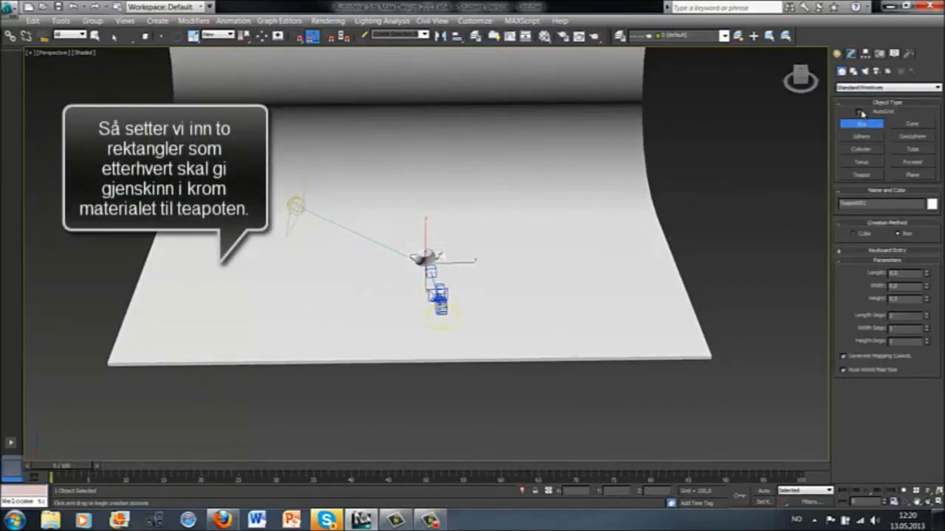
{"action": "middle_click_drag", "start_coordinate": [527, 267], "coordinate": [546, 220], "text": "alt"}
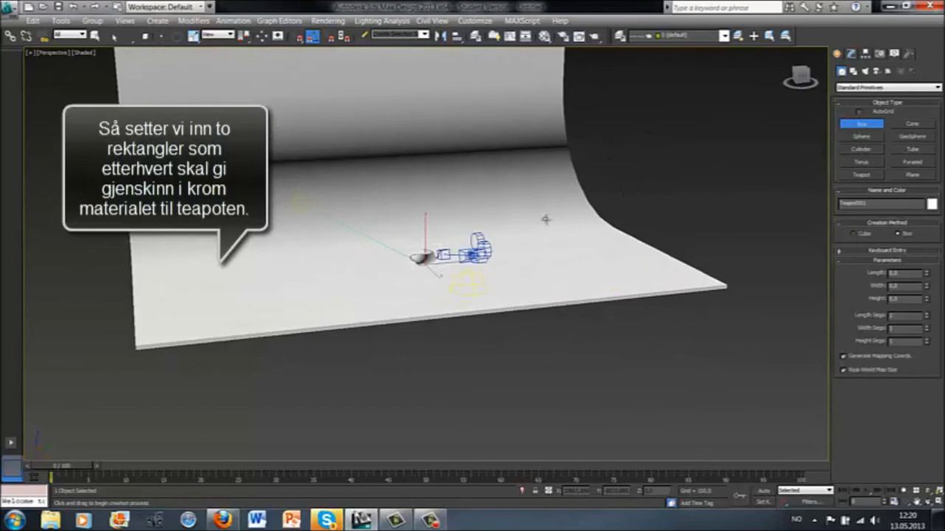
{"action": "left_click_drag", "start_coordinate": [501, 245], "coordinate": [529, 272]}
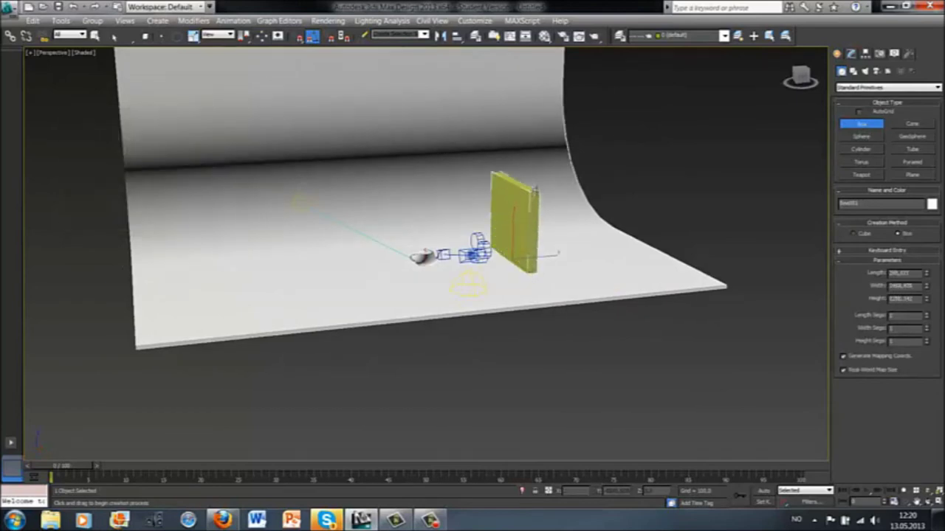
Move the box across the floor to stand beside the teapot and camera rig
{"action": "mouse_move", "coordinate": [553, 226]}
{"action": "middle_mouse_down", "text": "alt"}
{"action": "mouse_move", "coordinate": [597, 217]}
{"action": "mouse_move", "coordinate": [615, 233]}
{"action": "middle_mouse_up", "text": "alt"}
{"action": "left_click", "coordinate": [161, 36]}
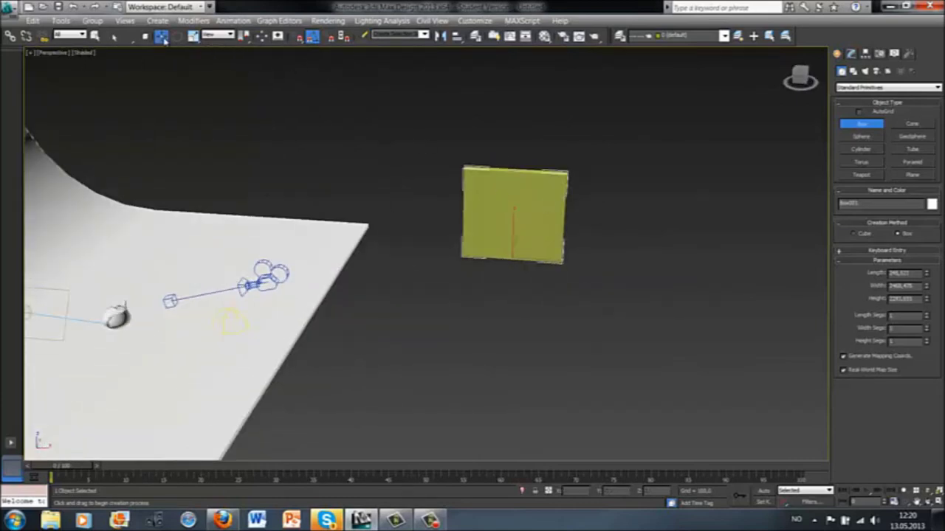
{"action": "left_click_drag", "start_coordinate": [510, 259], "coordinate": [181, 236]}
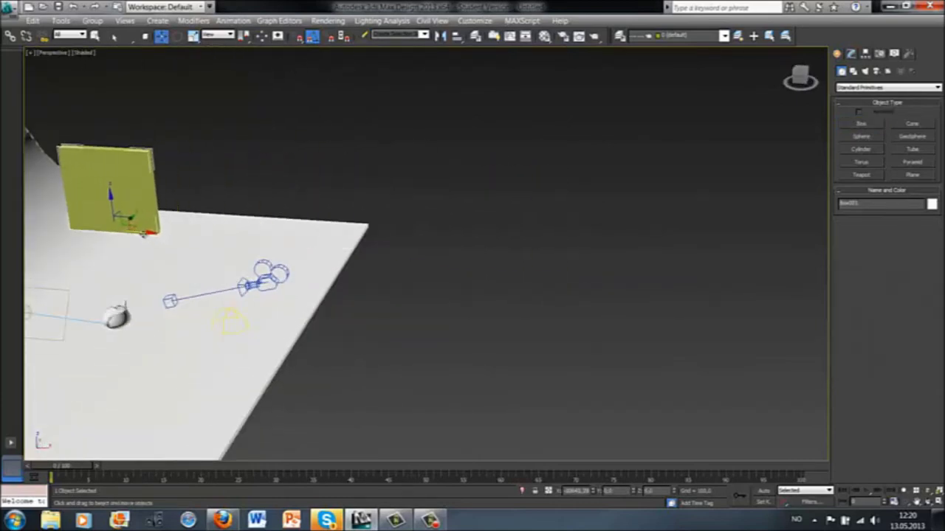
{"action": "mouse_move", "coordinate": [184, 236]}
{"action": "middle_mouse_down", "text": "alt"}
{"action": "mouse_move", "coordinate": [161, 253]}
{"action": "mouse_move", "coordinate": [332, 266]}
{"action": "middle_mouse_up", "text": "alt"}
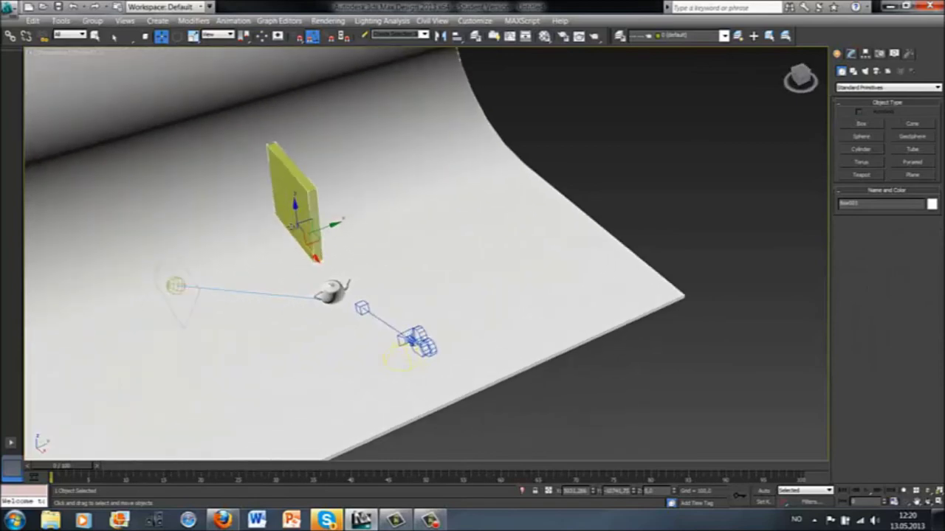
{"action": "mouse_move", "coordinate": [295, 220]}
{"action": "left_mouse_down"}
{"action": "mouse_move", "coordinate": [297, 318]}
{"action": "mouse_move", "coordinate": [392, 272]}
{"action": "mouse_move", "coordinate": [411, 277]}
{"action": "left_mouse_up"}
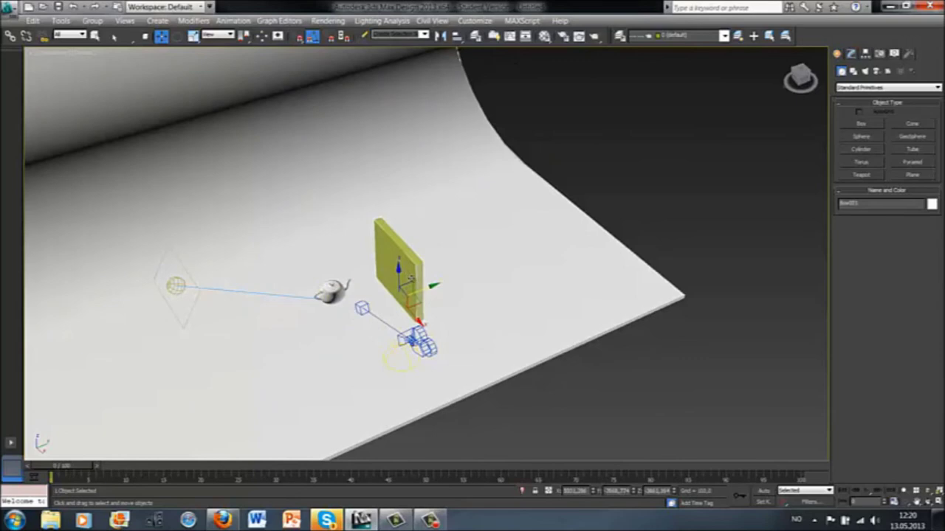
{"action": "left_click_drag", "start_coordinate": [404, 310], "coordinate": [441, 264]}
{"action": "left_click", "coordinate": [851, 54]}
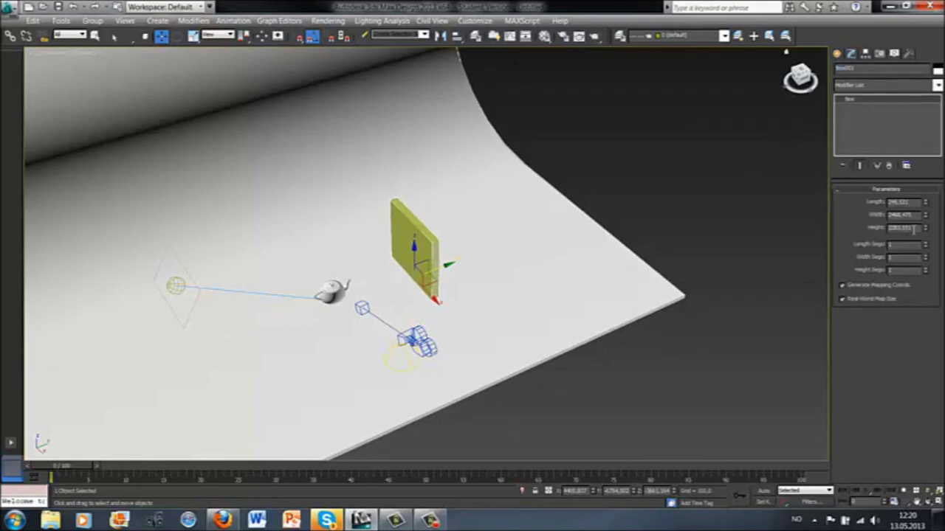
Set the box length to 10, narrow its width, and clone a copy to the left
{"action": "type", "text": "10"}
{"action": "key", "text": "Return"}
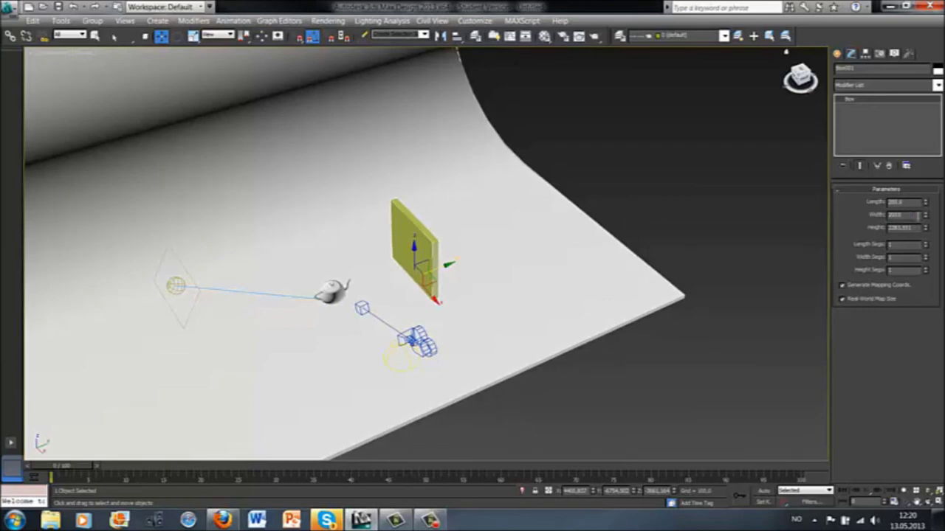
{"action": "key", "text": "Return"}
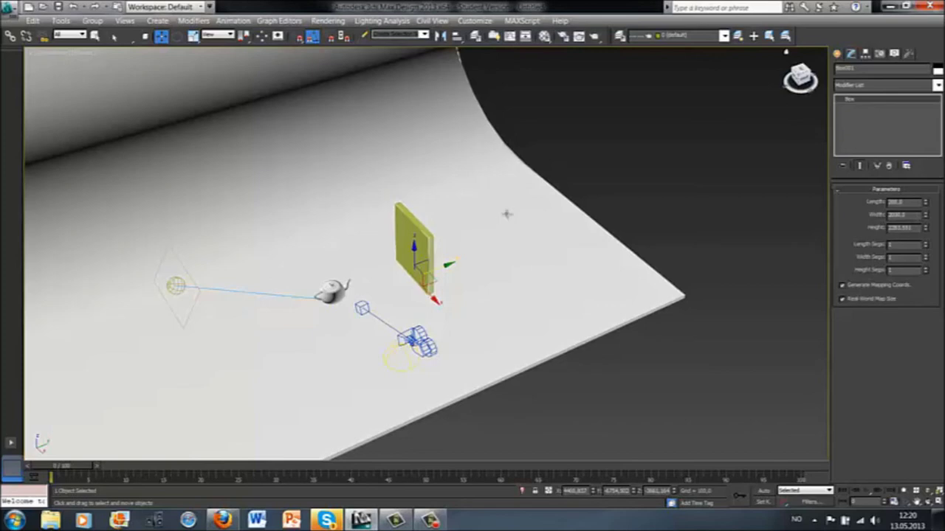
{"action": "middle_click_drag", "start_coordinate": [546, 183], "coordinate": [550, 183]}
{"action": "left_click_drag", "start_coordinate": [443, 266], "coordinate": [189, 356], "text": "shift"}
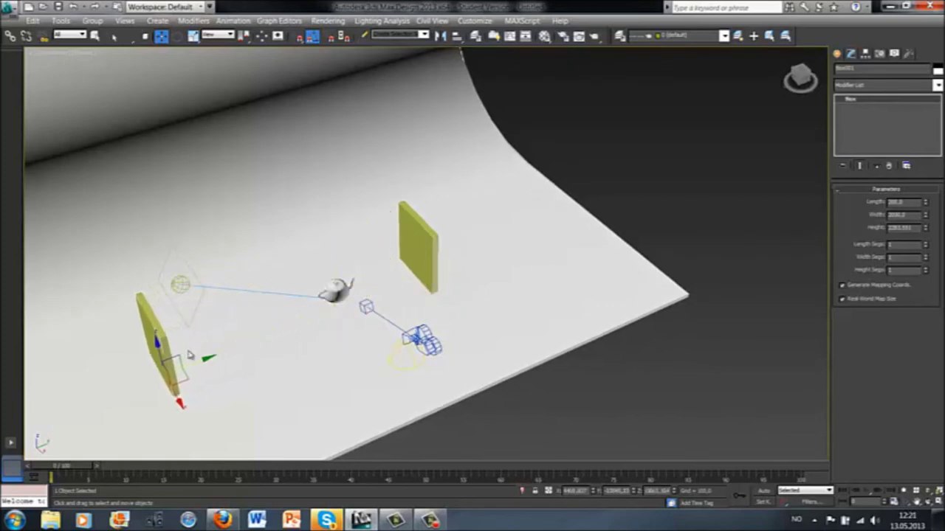
{"action": "left_click", "coordinate": [480, 313]}
Move the original box back, reposition the area light, and bring the left panel nearer the teapot
{"action": "left_click", "coordinate": [412, 252]}
{"action": "left_click_drag", "start_coordinate": [425, 276], "coordinate": [459, 264]}
{"action": "mouse_move", "coordinate": [543, 275]}
{"action": "middle_mouse_down", "text": "alt"}
{"action": "mouse_move", "coordinate": [556, 329]}
{"action": "mouse_move", "coordinate": [542, 352]}
{"action": "mouse_move", "coordinate": [544, 253]}
{"action": "mouse_move", "coordinate": [554, 289]}
{"action": "middle_mouse_up", "text": "alt"}
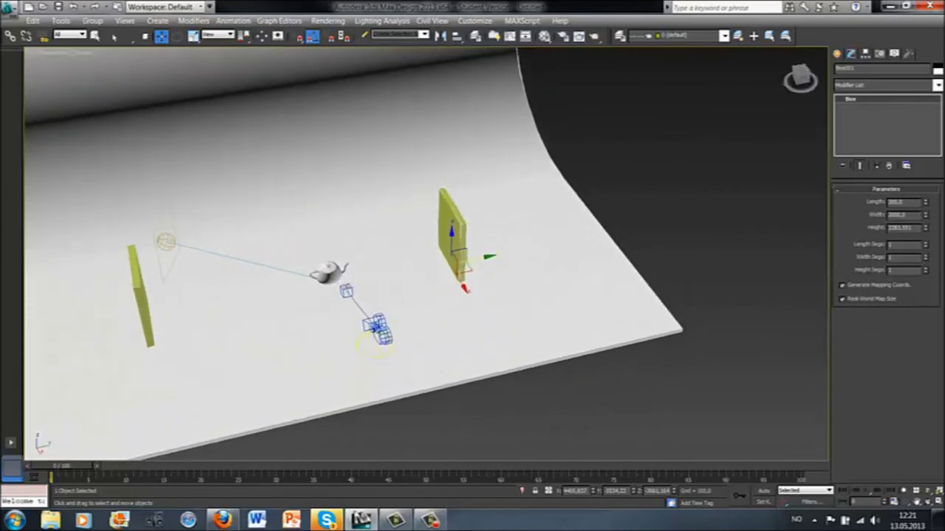
{"action": "left_click", "coordinate": [166, 241]}
{"action": "mouse_move", "coordinate": [186, 240]}
{"action": "left_mouse_down"}
{"action": "mouse_move", "coordinate": [251, 229]}
{"action": "mouse_move", "coordinate": [223, 233]}
{"action": "left_mouse_up"}
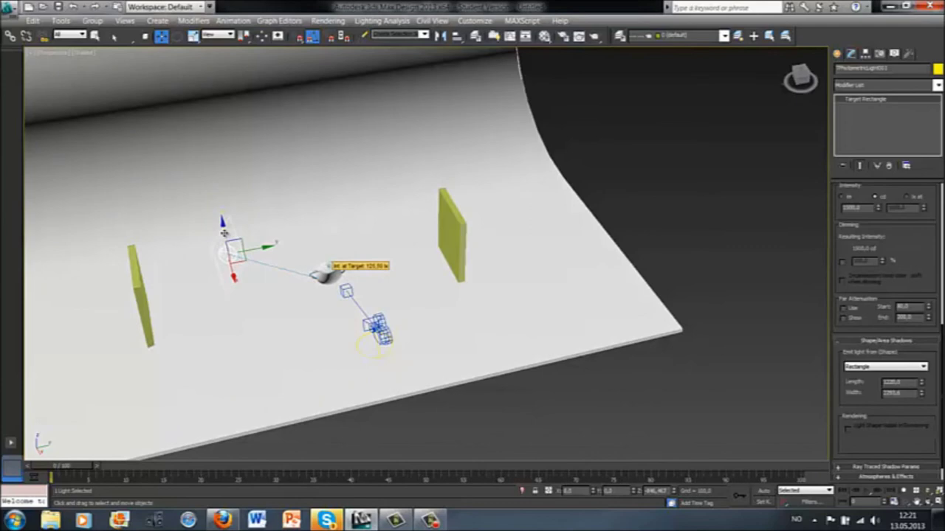
{"action": "left_click", "coordinate": [140, 296]}
{"action": "left_click_drag", "start_coordinate": [162, 315], "coordinate": [209, 316]}
{"action": "middle_click_drag", "start_coordinate": [489, 317], "coordinate": [370, 254], "text": "alt"}
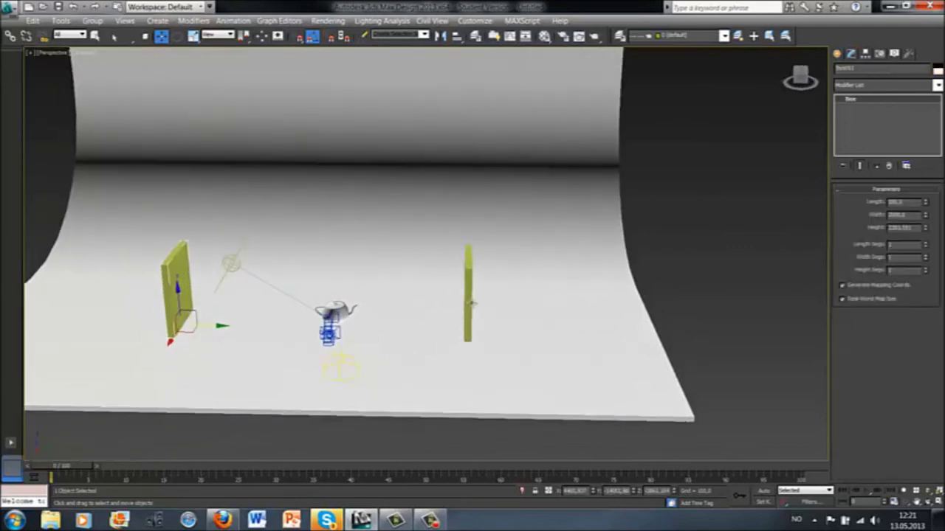
Rename the third sample-slot material to SelfIlluminating and set its diffuse colour to pure white
{"action": "key", "text": "m"}
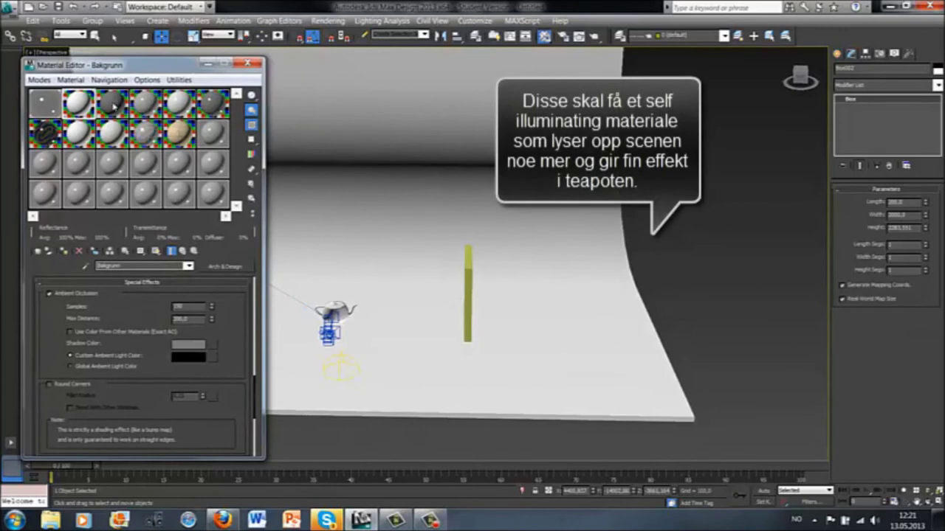
{"action": "left_click", "coordinate": [113, 105]}
{"action": "left_click_drag", "start_coordinate": [137, 267], "coordinate": [102, 268]}
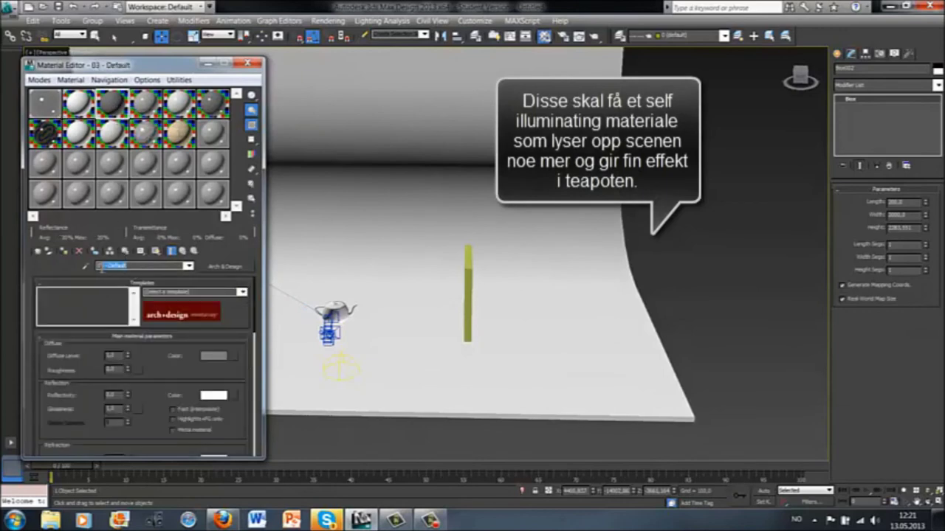
{"action": "key", "text": "BackSpace"}
{"action": "type", "text": "lfIlluminating"}
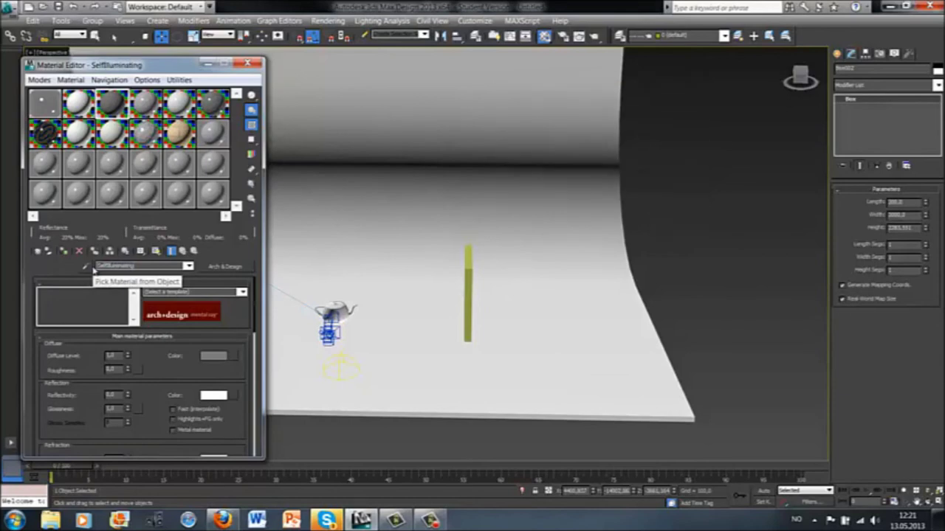
{"action": "left_click", "coordinate": [213, 357]}
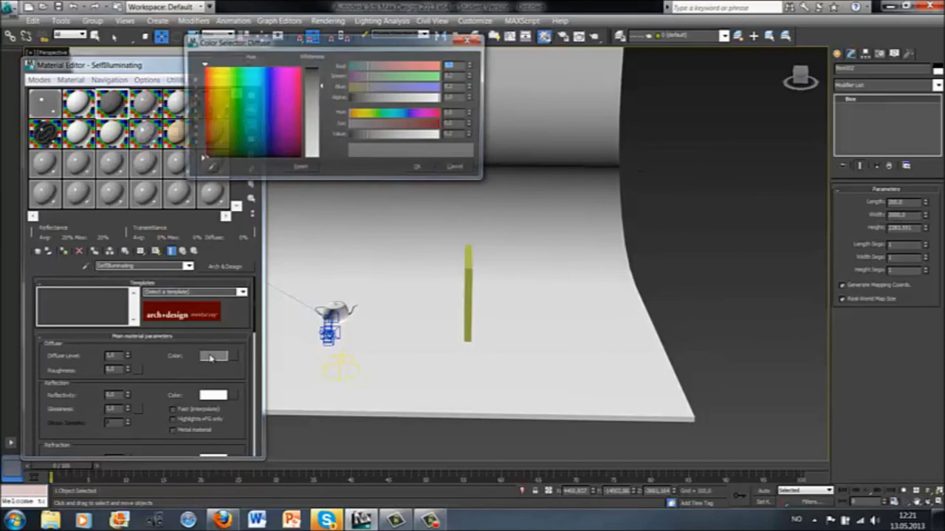
{"action": "left_click_drag", "start_coordinate": [329, 92], "coordinate": [322, 66]}
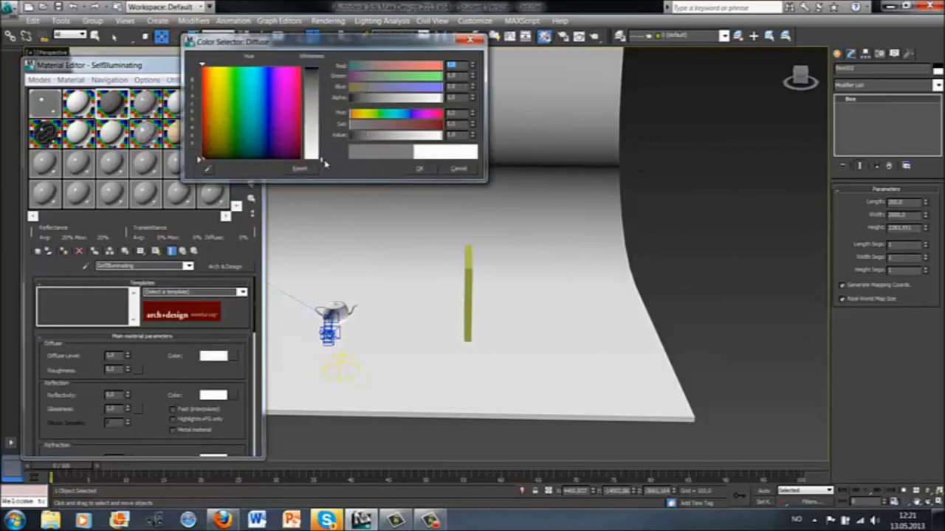
{"action": "left_click", "coordinate": [418, 168]}
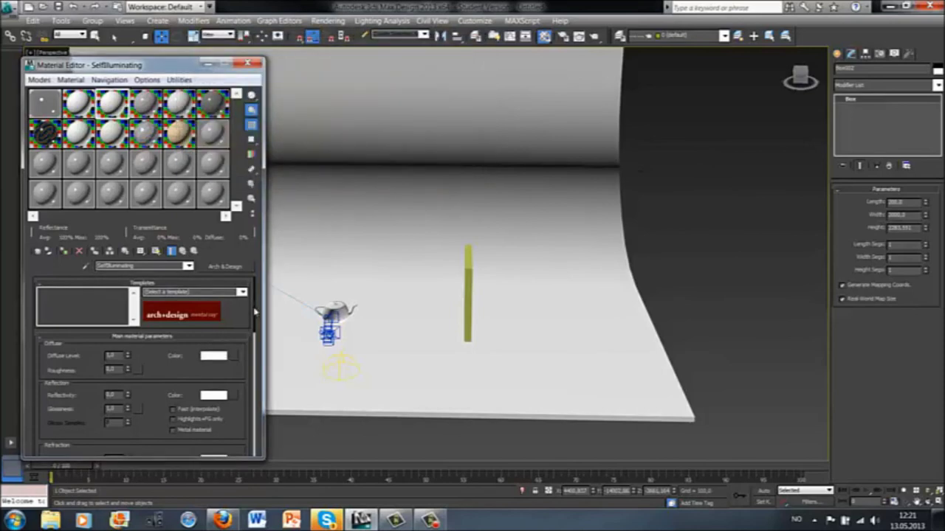
Enable self-illumination on the material and assign it to the yellow upright panel
{"action": "left_click_drag", "start_coordinate": [254, 313], "coordinate": [254, 400]}
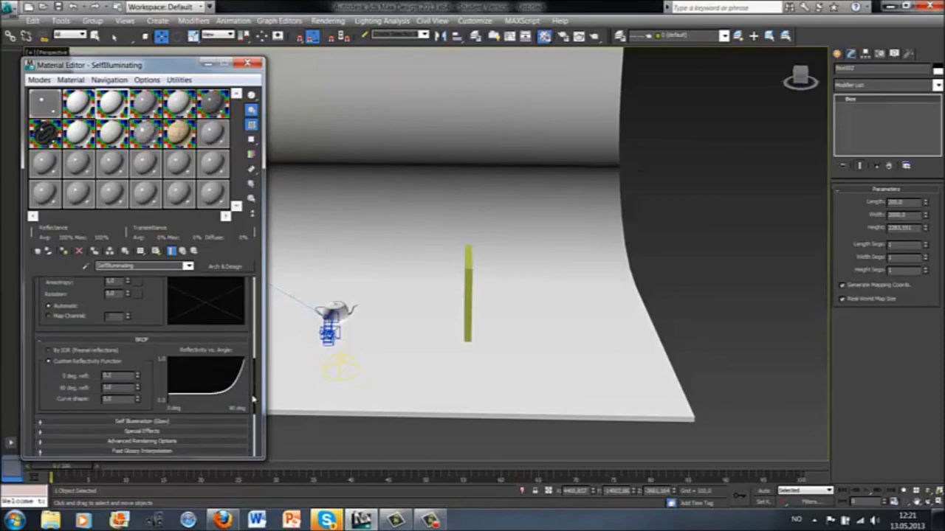
{"action": "scroll", "coordinate": [191, 389], "scroll_direction": "down", "scroll_amount": 2}
{"action": "scroll", "coordinate": [192, 390], "scroll_direction": "down", "scroll_amount": 2}
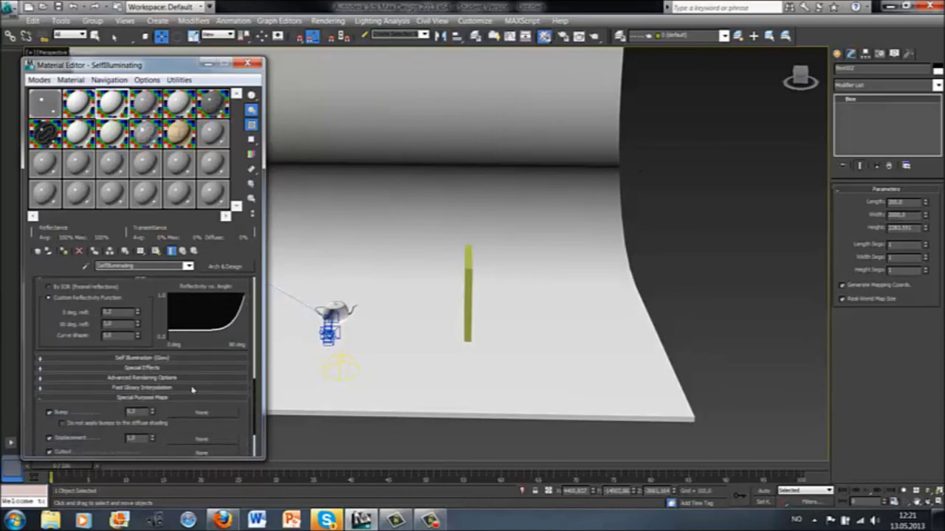
{"action": "left_click", "coordinate": [135, 358]}
{"action": "left_click", "coordinate": [48, 324]}
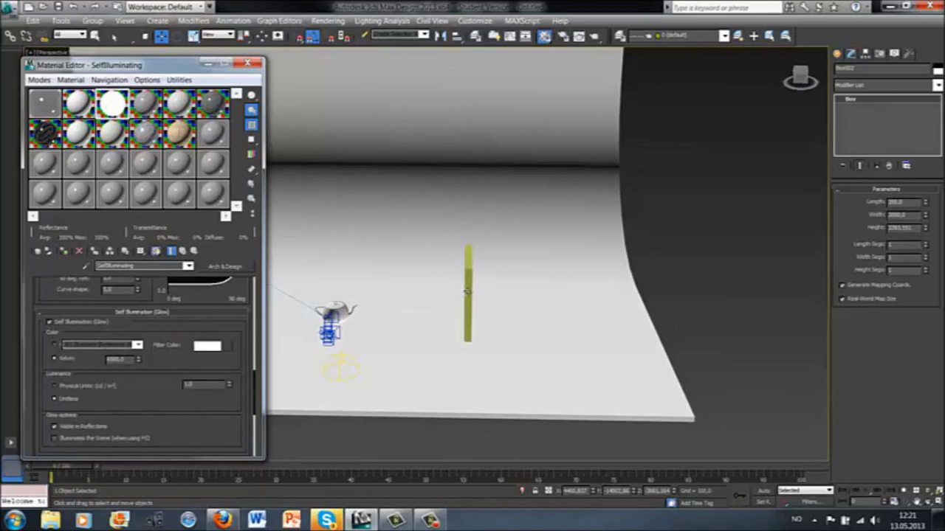
{"action": "left_click", "coordinate": [466, 292]}
{"action": "left_click", "coordinate": [63, 251]}
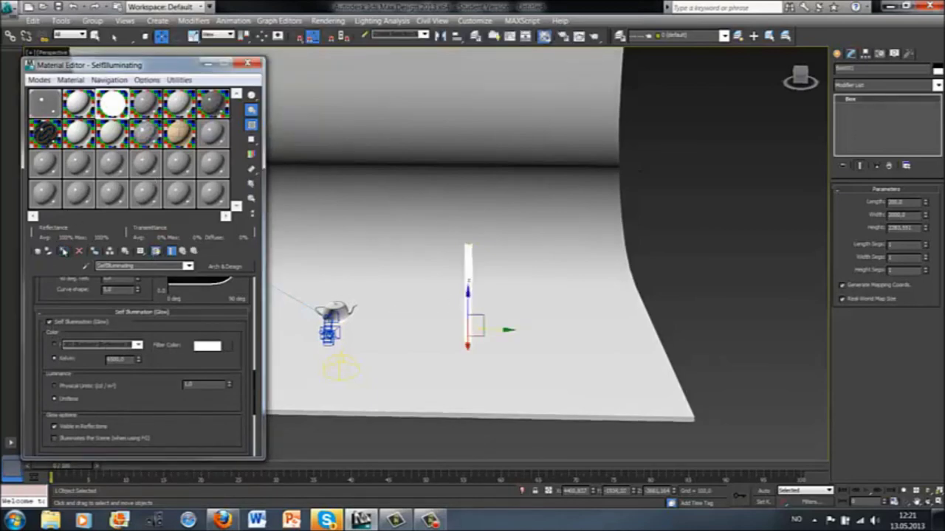
{"action": "left_click", "coordinate": [248, 63]}
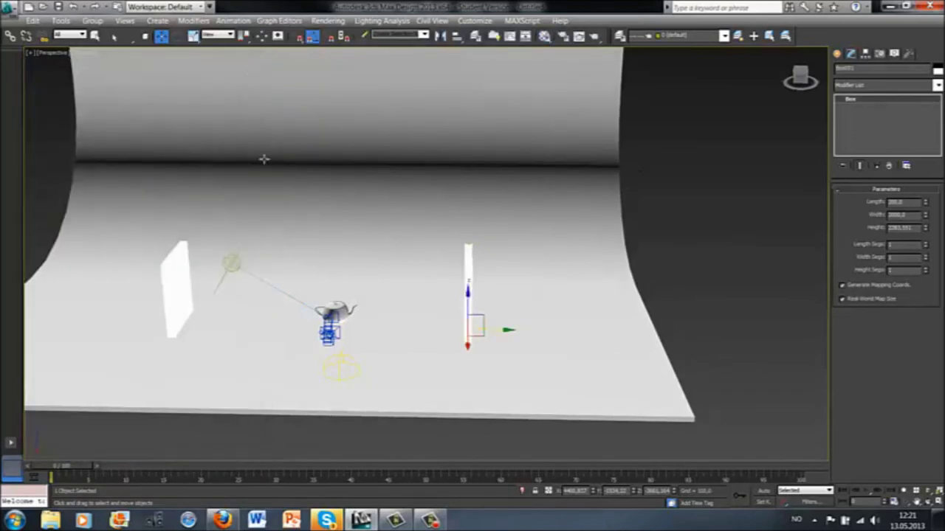
Move Camera001's target toward the teapot and shift the camera to the left
{"action": "mouse_move", "coordinate": [304, 295]}
{"action": "middle_mouse_down", "text": "alt"}
{"action": "mouse_move", "coordinate": [379, 316]}
{"action": "mouse_move", "coordinate": [521, 317]}
{"action": "mouse_move", "coordinate": [494, 275]}
{"action": "middle_mouse_up", "text": "alt"}
{"action": "left_click", "coordinate": [514, 278]}
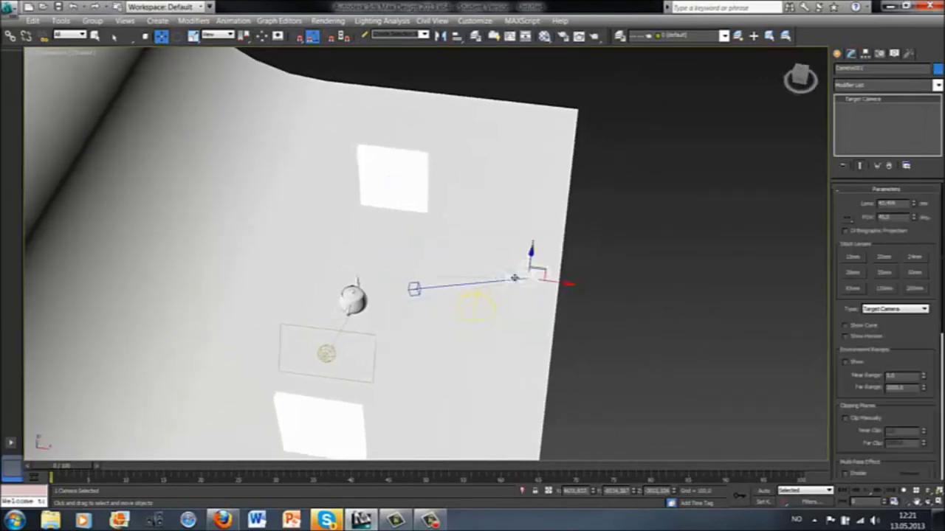
{"action": "left_click", "coordinate": [414, 290]}
{"action": "left_click_drag", "start_coordinate": [435, 292], "coordinate": [417, 304]}
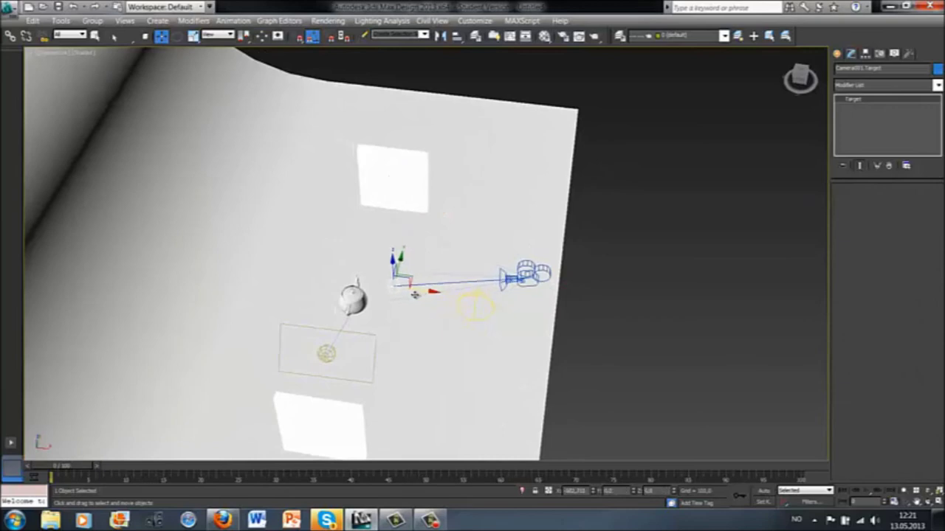
{"action": "mouse_move", "coordinate": [418, 304]}
{"action": "middle_mouse_down", "text": "alt"}
{"action": "mouse_move", "coordinate": [447, 316]}
{"action": "mouse_move", "coordinate": [475, 307]}
{"action": "mouse_move", "coordinate": [413, 310]}
{"action": "mouse_move", "coordinate": [516, 276]}
{"action": "middle_mouse_up", "text": "alt"}
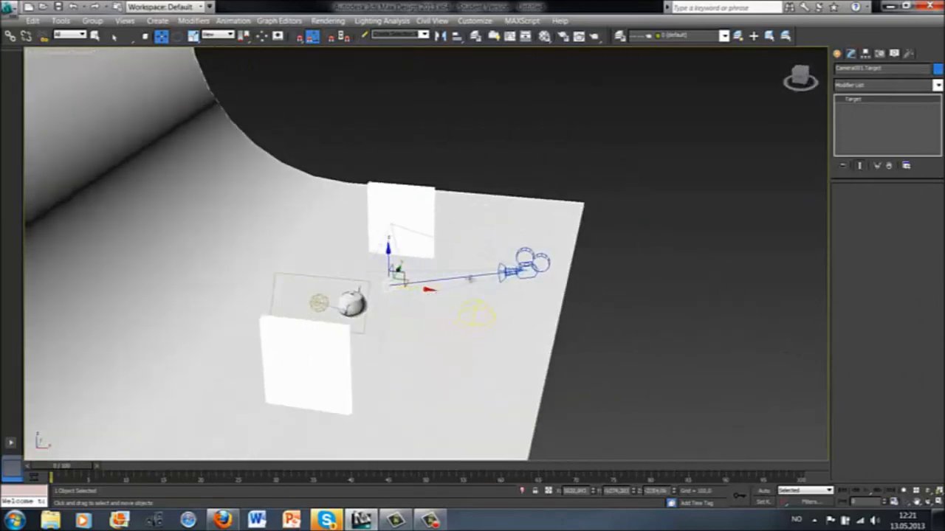
{"action": "left_click", "coordinate": [530, 271]}
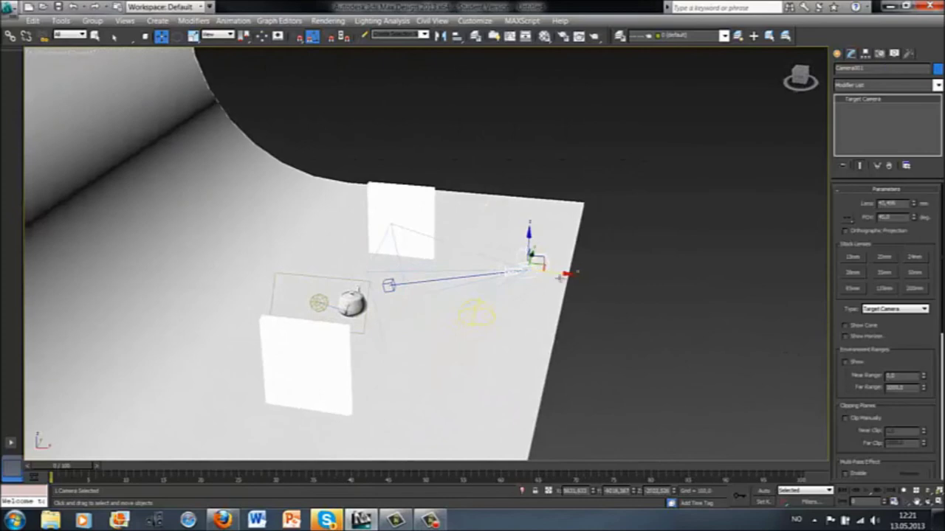
{"action": "left_click_drag", "start_coordinate": [554, 272], "coordinate": [520, 272]}
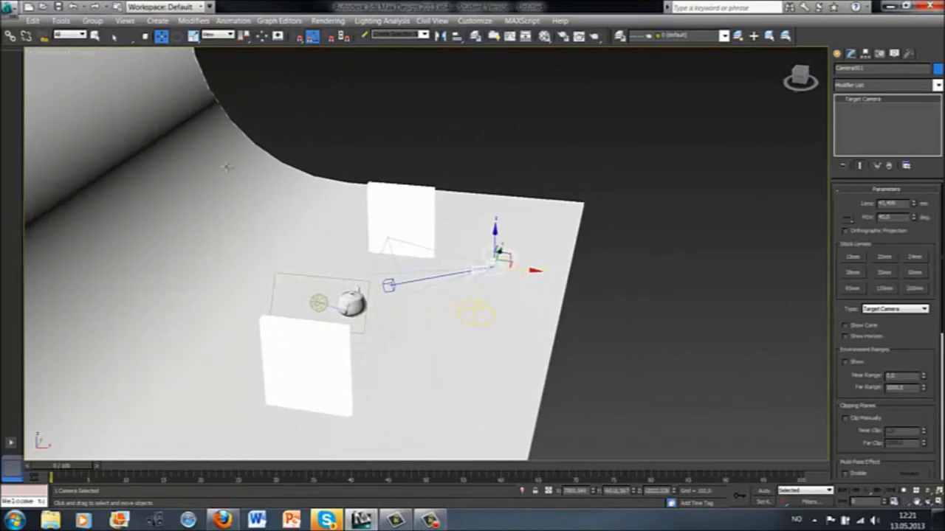
Switch the viewport to Camera001 and render the teapot
{"action": "left_click", "coordinate": [61, 57]}
{"action": "mouse_move", "coordinate": [88, 65]}
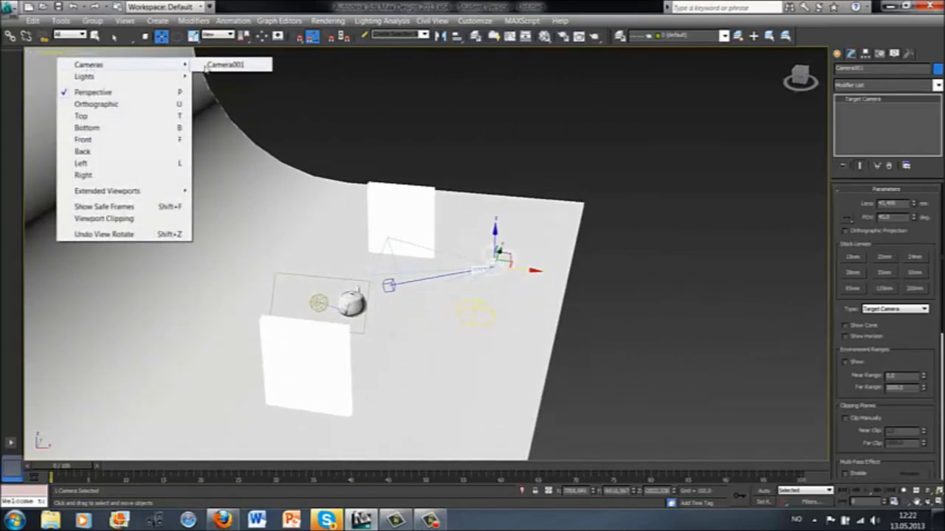
{"action": "left_click", "coordinate": [206, 66]}
{"action": "left_click", "coordinate": [595, 37]}
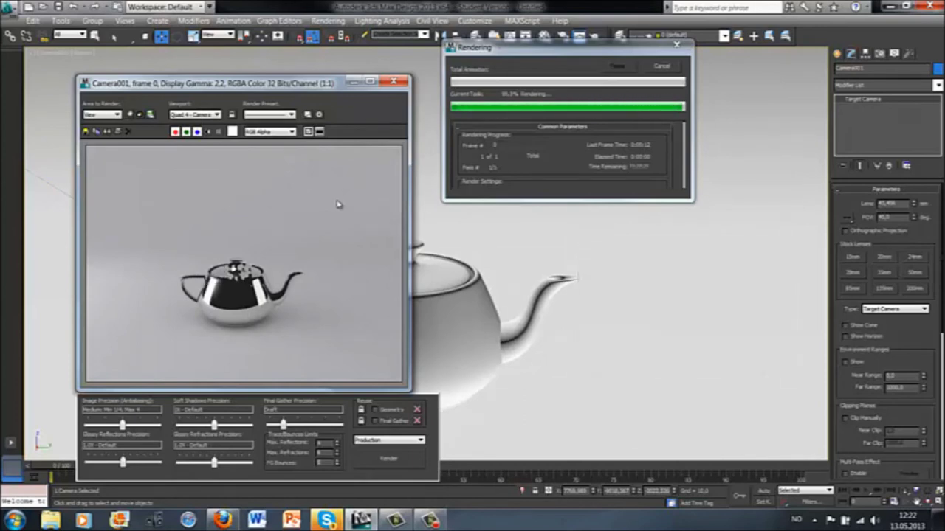
Close the finished teapot render and bring up the chair scene
{"action": "left_click", "coordinate": [394, 82]}
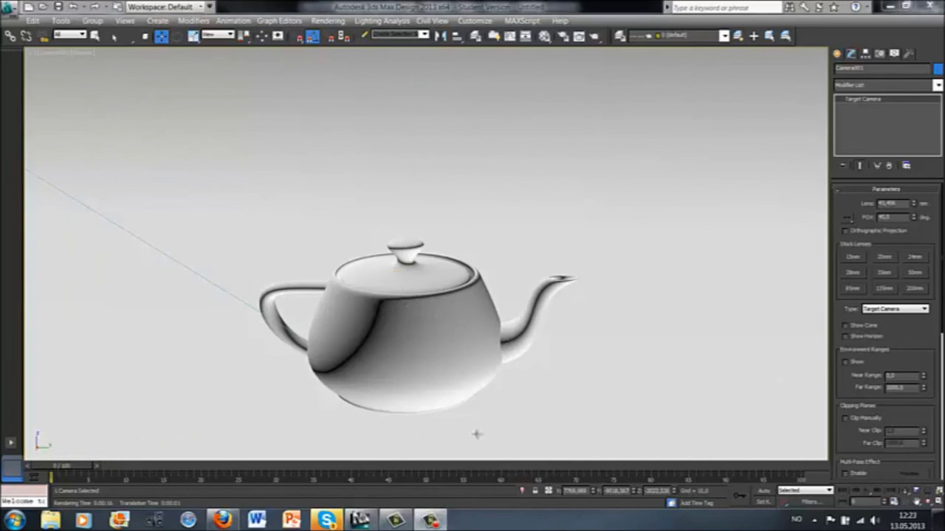
{"action": "left_click", "coordinate": [407, 471]}
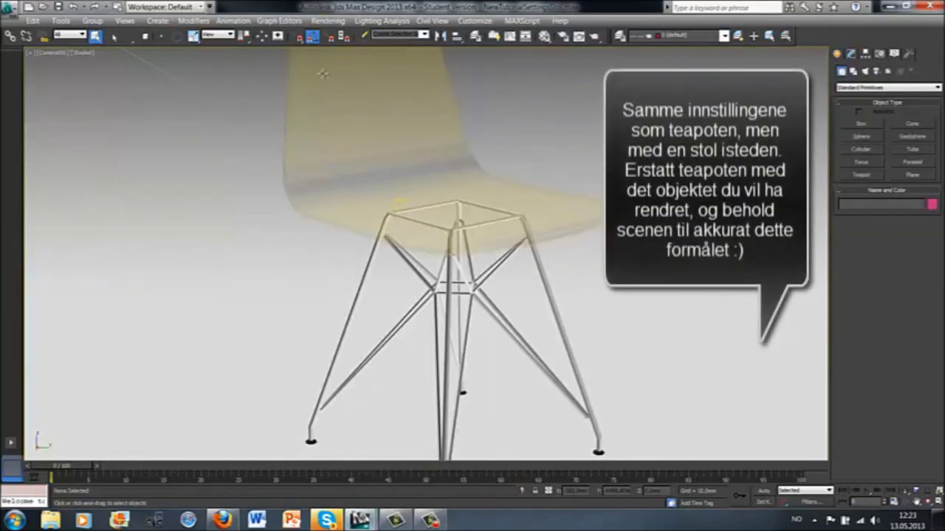
Make the 16 - Default Solid Glass material active, select the chair group, and render from Camera001
{"action": "key", "text": "m"}
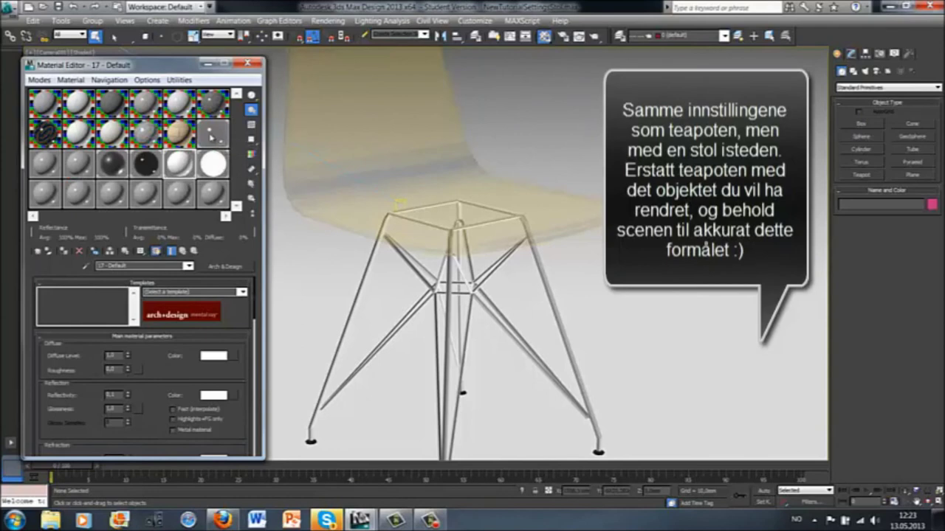
{"action": "left_click", "coordinate": [146, 167]}
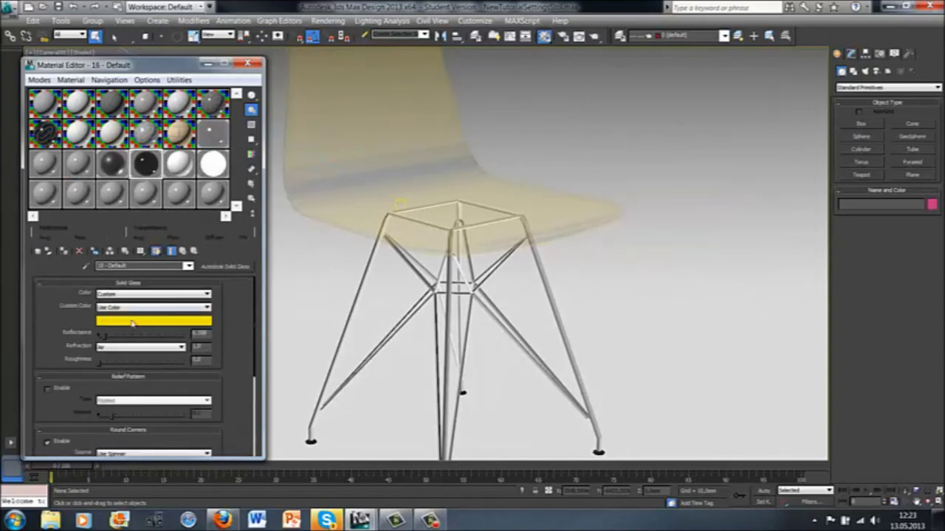
{"action": "left_click", "coordinate": [346, 111]}
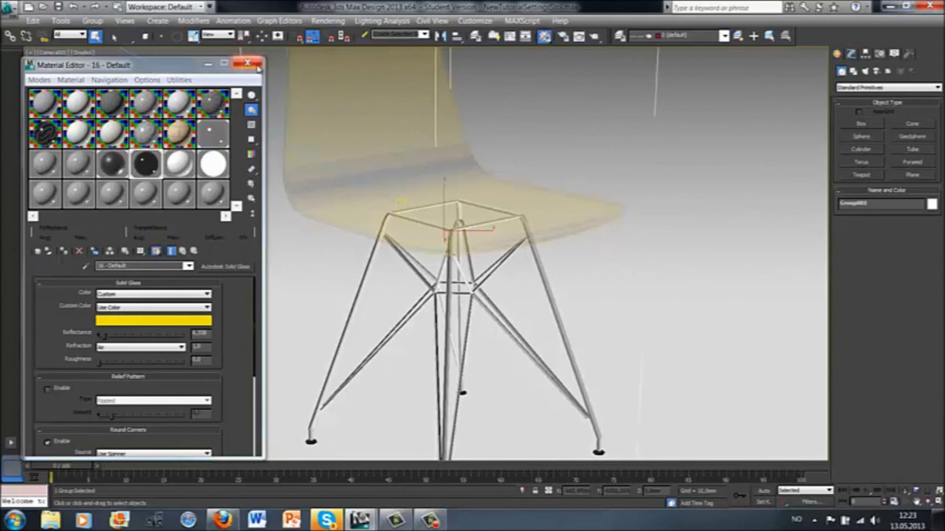
{"action": "left_click", "coordinate": [247, 63]}
{"action": "left_click", "coordinate": [594, 36]}
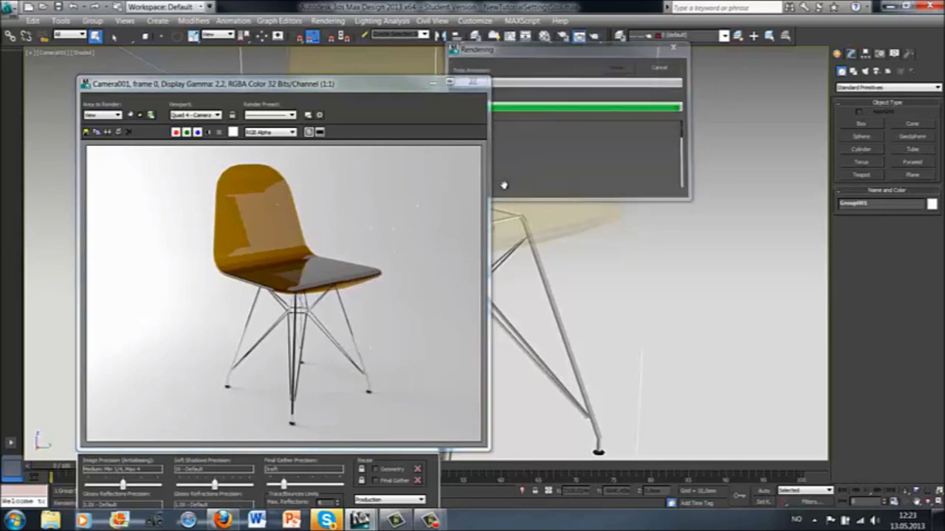
Clone the finished chair render, center the copy, and close the original window
{"action": "left_click", "coordinate": [108, 132]}
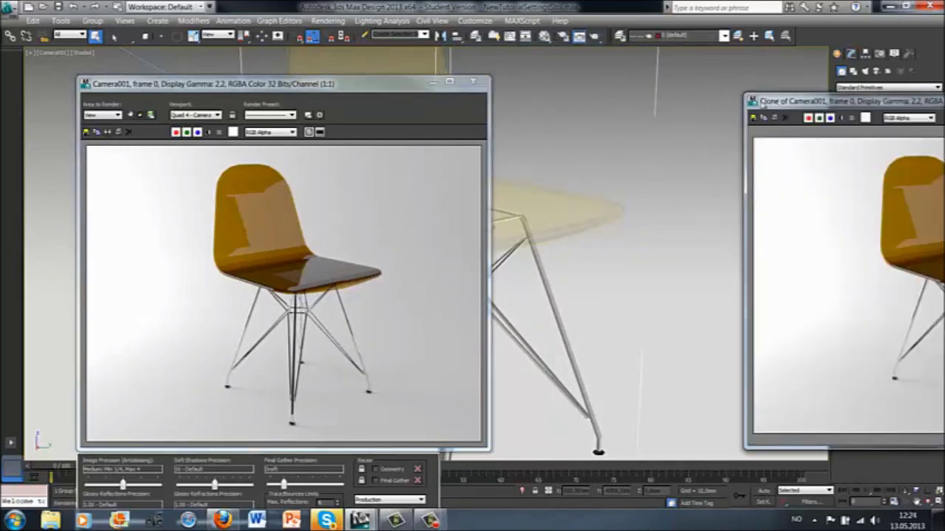
{"action": "left_click_drag", "start_coordinate": [762, 102], "coordinate": [536, 83]}
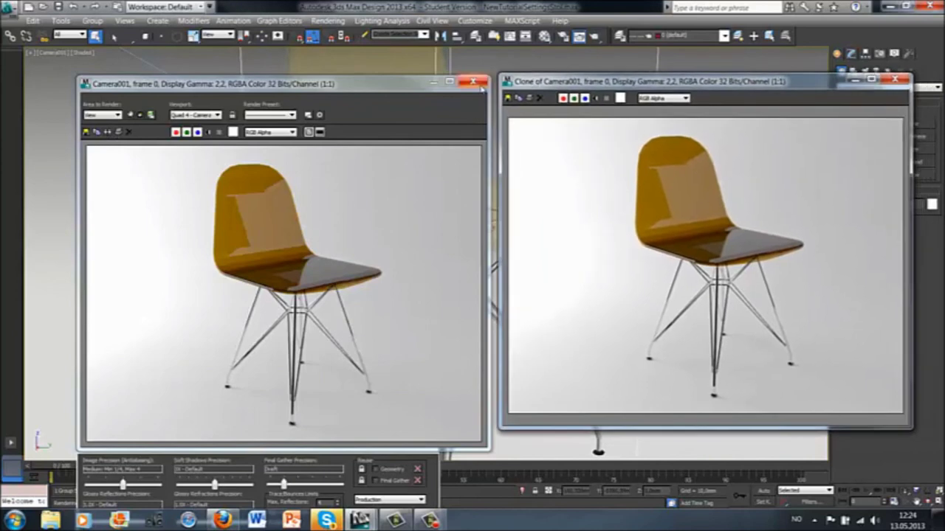
{"action": "left_click", "coordinate": [473, 81]}
Start a second chair render with Shift+Q, then cancel and close it
{"action": "key", "text": "shift+q"}
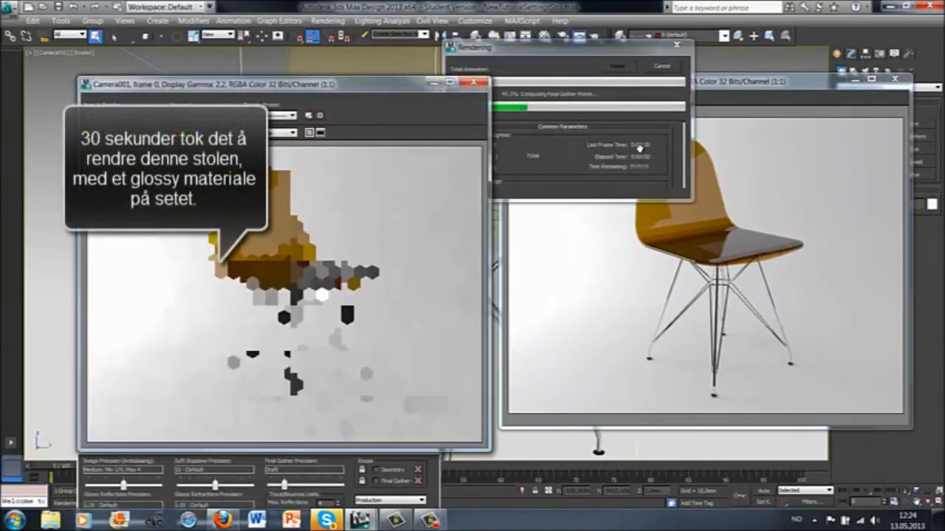
{"action": "left_click", "coordinate": [473, 82]}
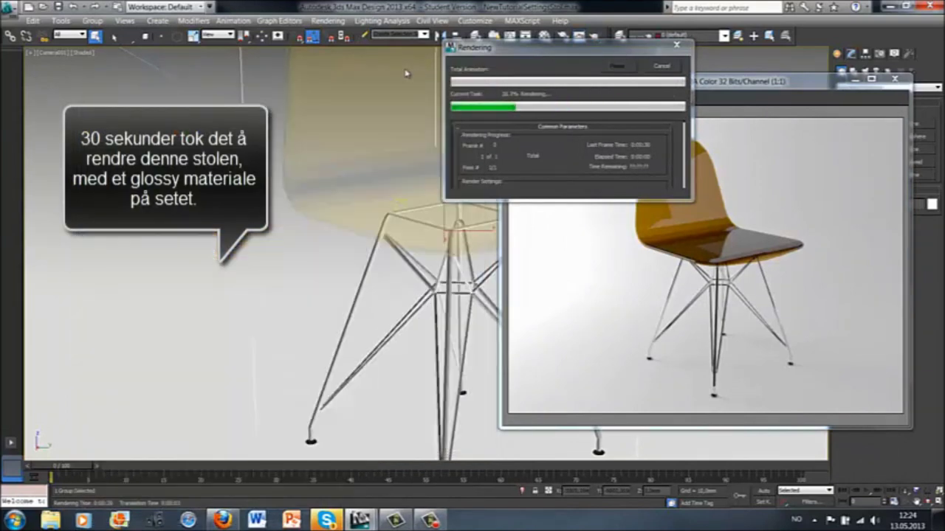
{"action": "left_click_drag", "start_coordinate": [620, 52], "coordinate": [407, 74]}
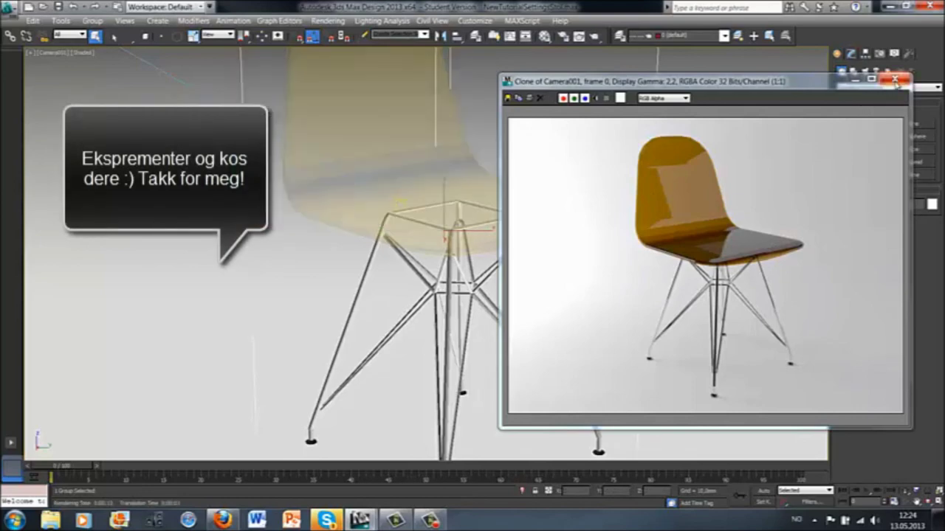
{"action": "left_click", "coordinate": [895, 78]}
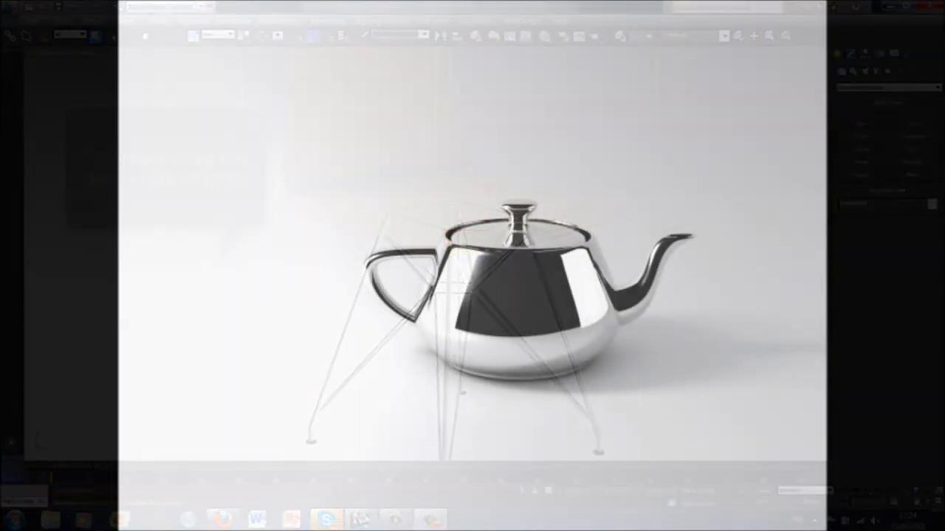